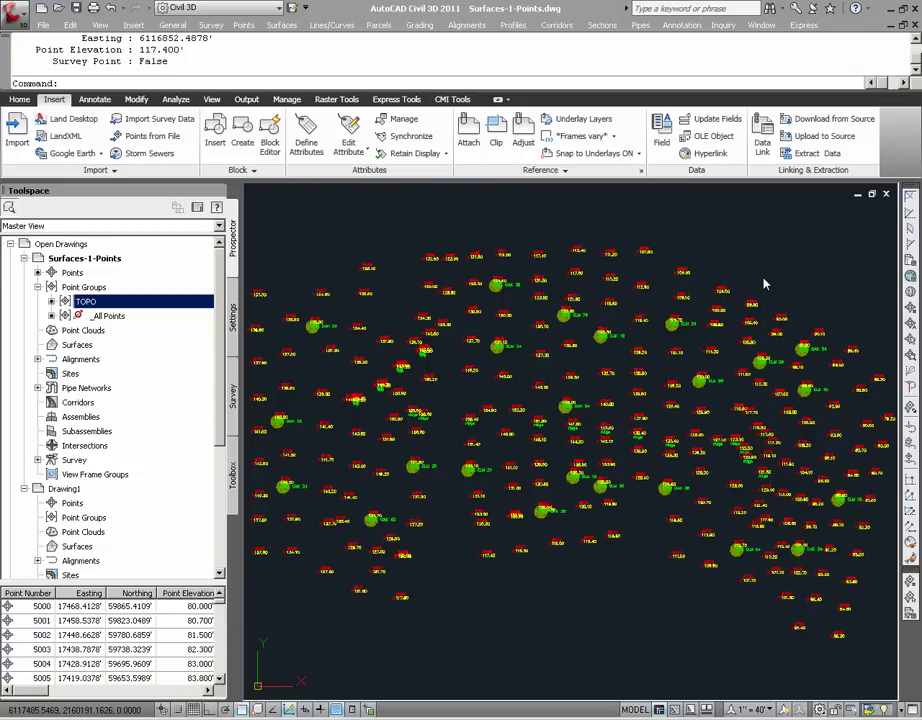
Step: List the object data of COGO point 6657 and check its primary point group in the text window
{"action": "type", "text": "z"}
{"action": "key", "text": "Return"}
{"action": "type", "text": "e"}
{"action": "key", "text": "Return"}
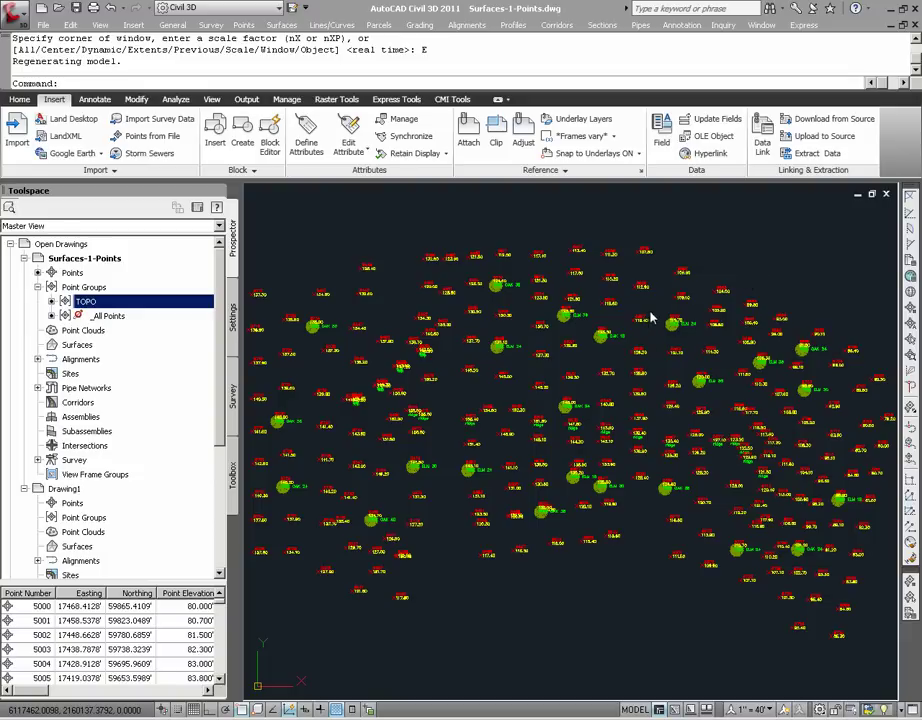
{"action": "scroll", "coordinate": [646, 302], "scroll_direction": "up", "scroll_amount": 10}
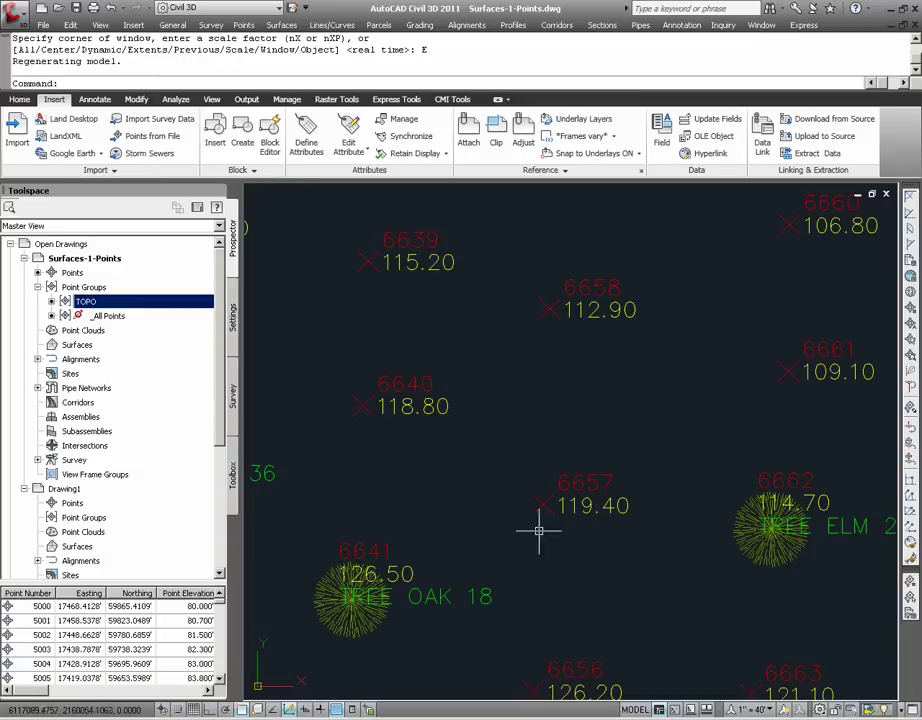
{"action": "scroll", "coordinate": [568, 525], "scroll_direction": "down", "scroll_amount": 1}
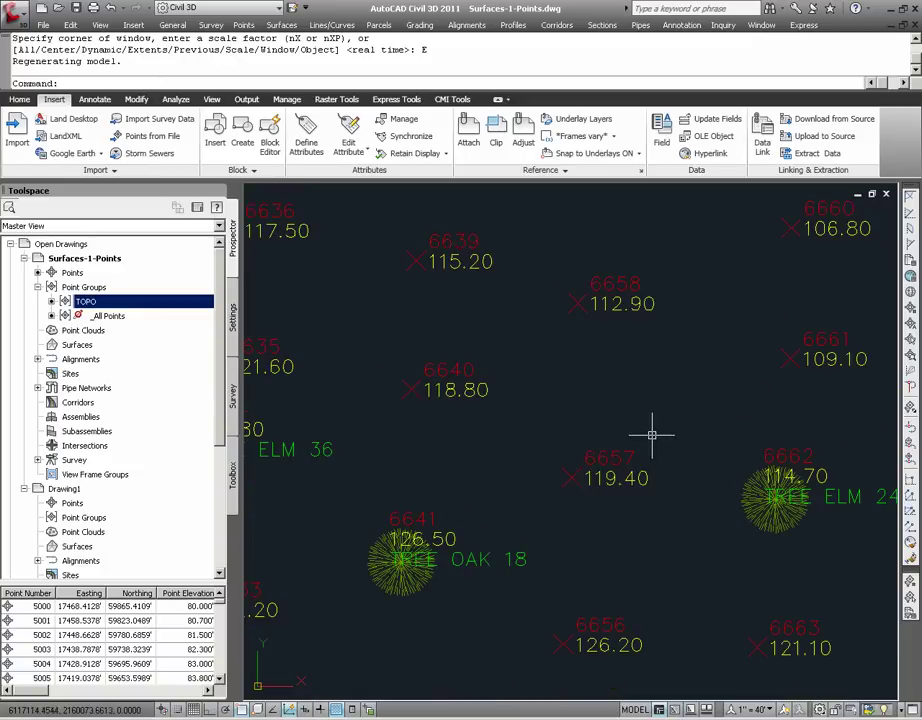
{"action": "left_click", "coordinate": [614, 459]}
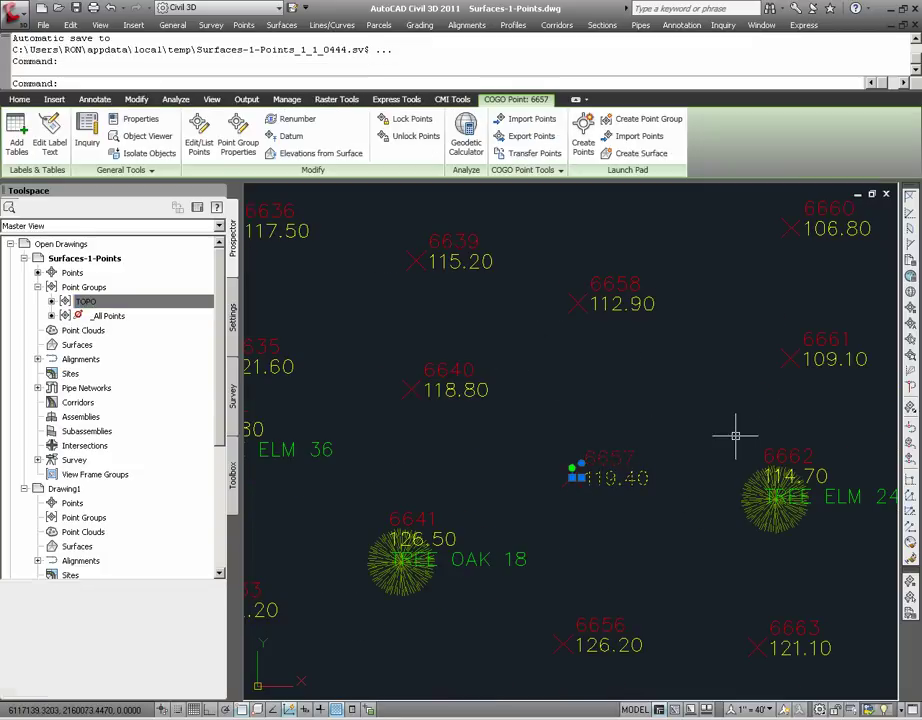
{"action": "type", "text": "LI"}
{"action": "key", "text": "Return"}
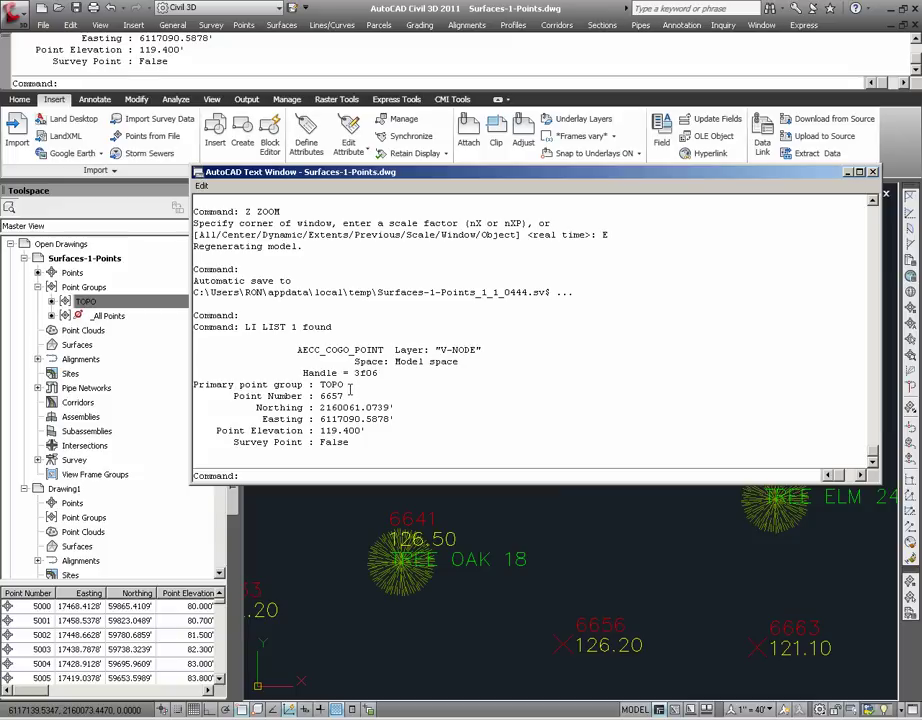
{"action": "left_click_drag", "start_coordinate": [351, 385], "coordinate": [320, 388]}
{"action": "left_click", "coordinate": [872, 172]}
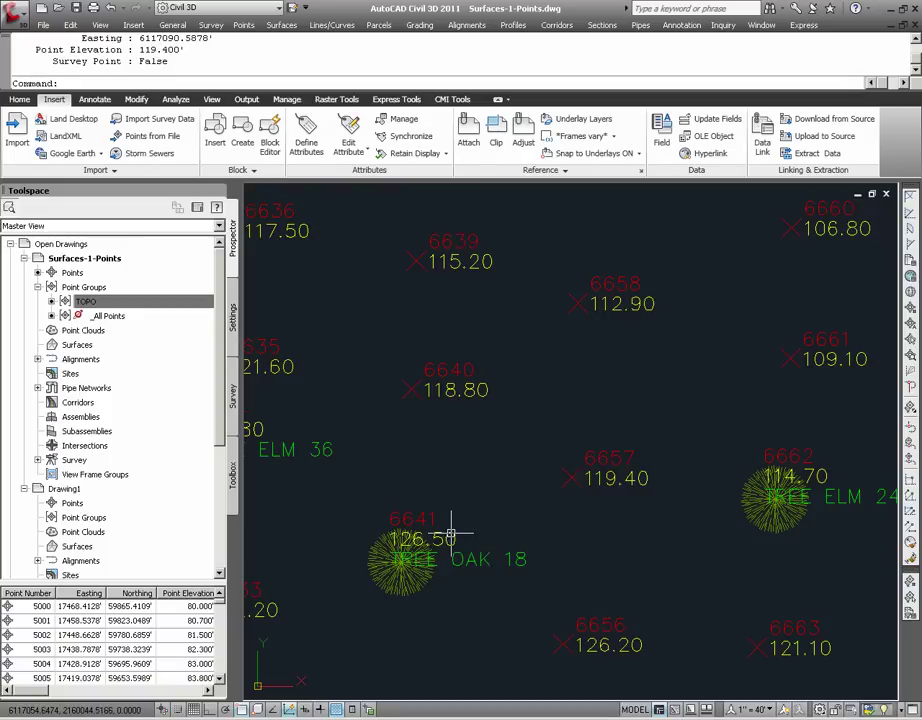
Step: List the data of tree point 6641 and check its primary point group, style and point label style
{"action": "left_click", "coordinate": [405, 539]}
{"action": "type", "text": "li"}
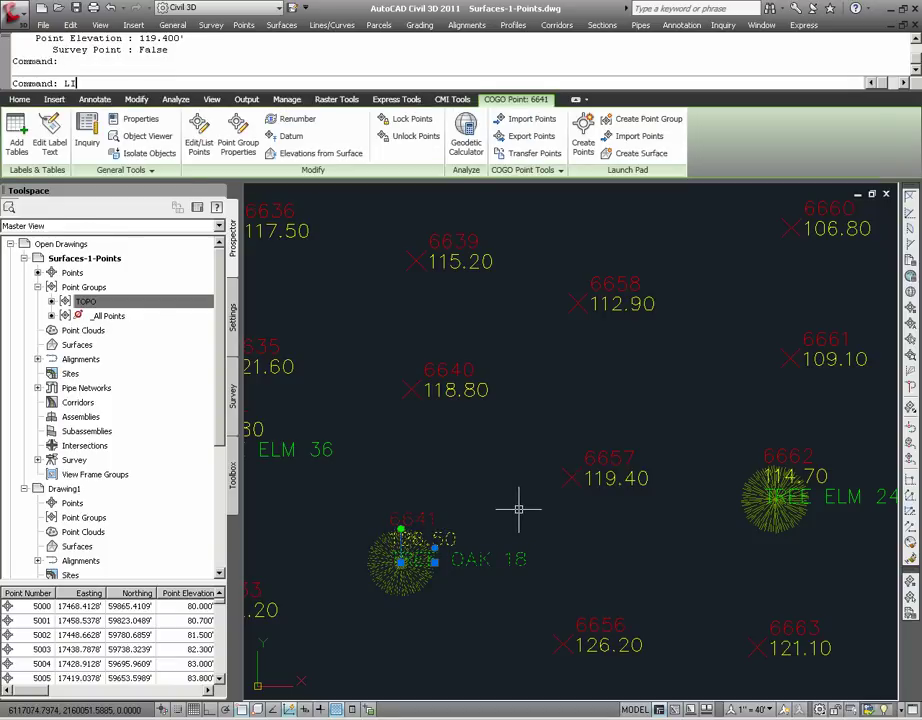
{"action": "key", "text": "Return"}
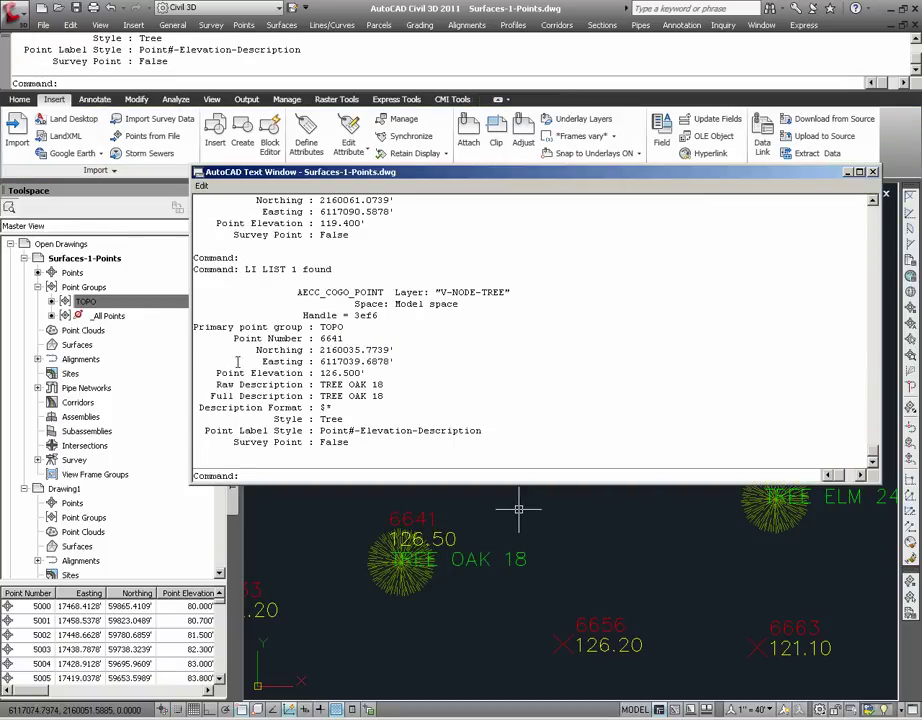
{"action": "left_click_drag", "start_coordinate": [196, 331], "coordinate": [358, 328]}
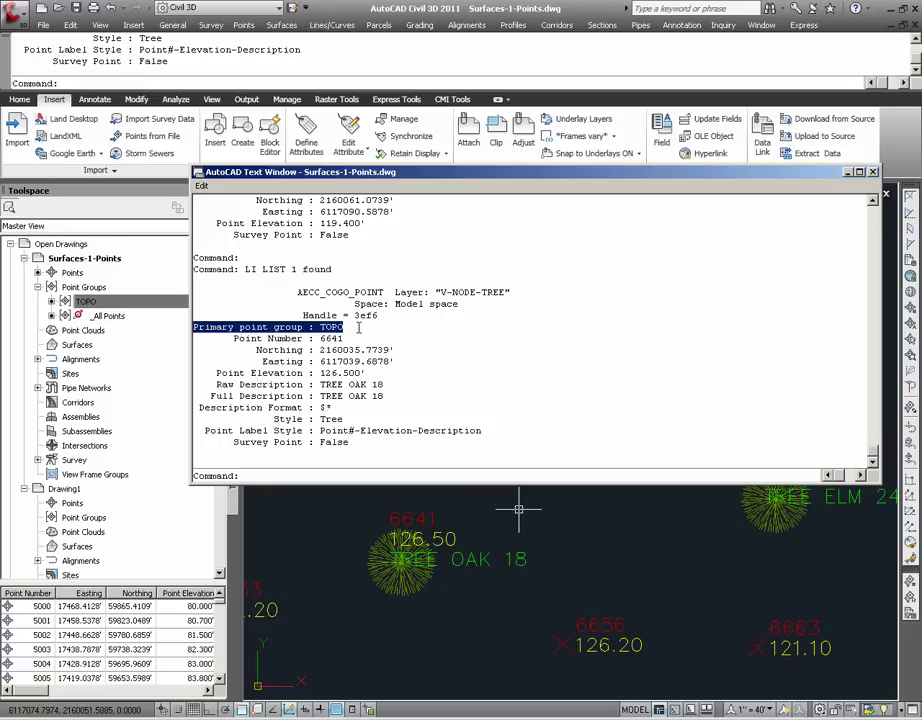
{"action": "left_click", "coordinate": [385, 447]}
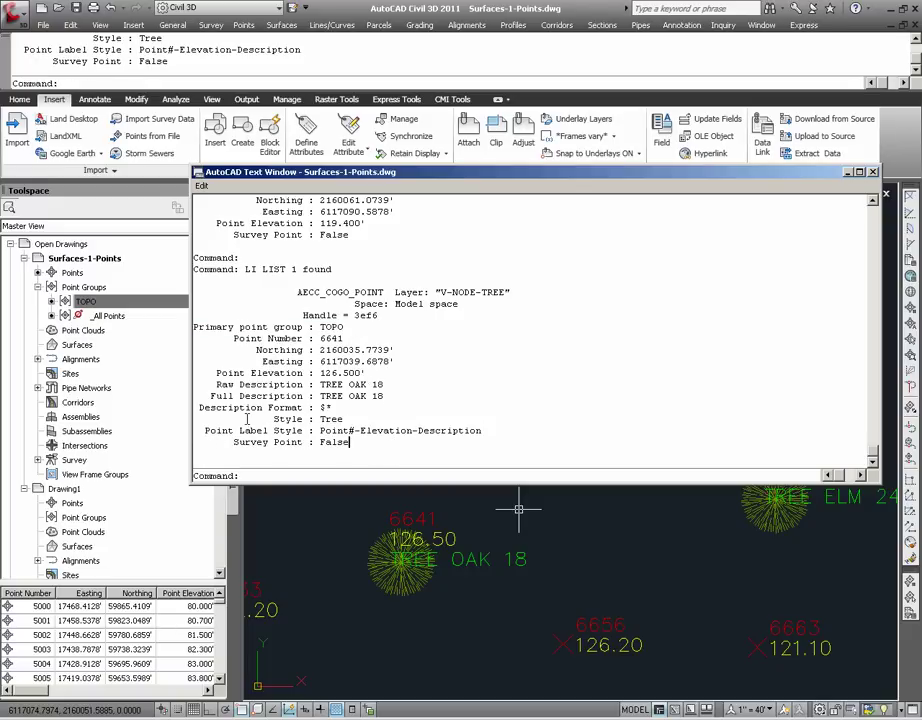
{"action": "left_click_drag", "start_coordinate": [258, 419], "coordinate": [503, 431]}
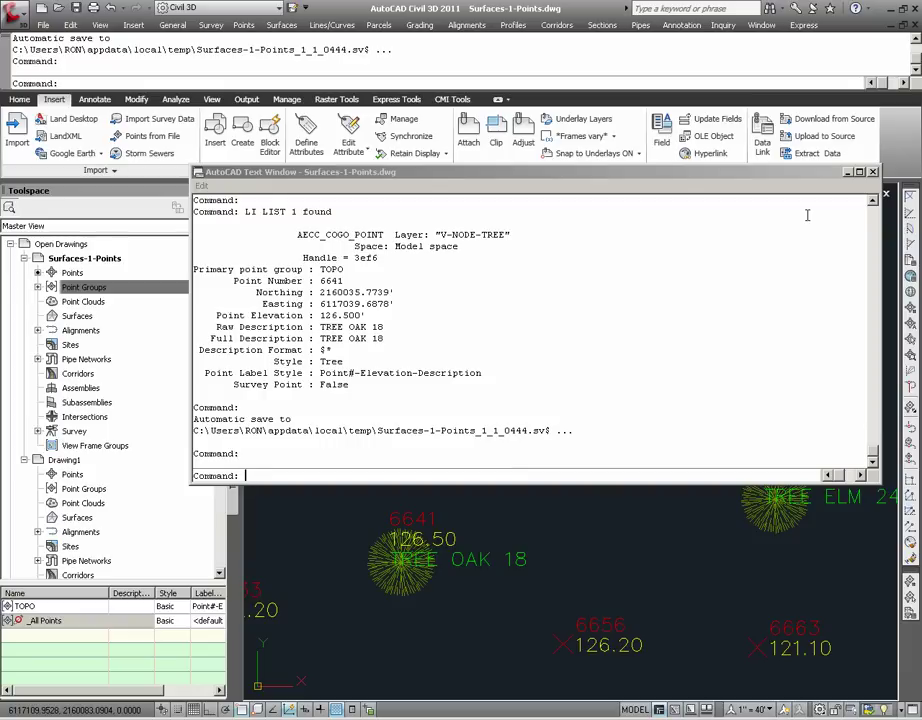
{"action": "left_click", "coordinate": [872, 172]}
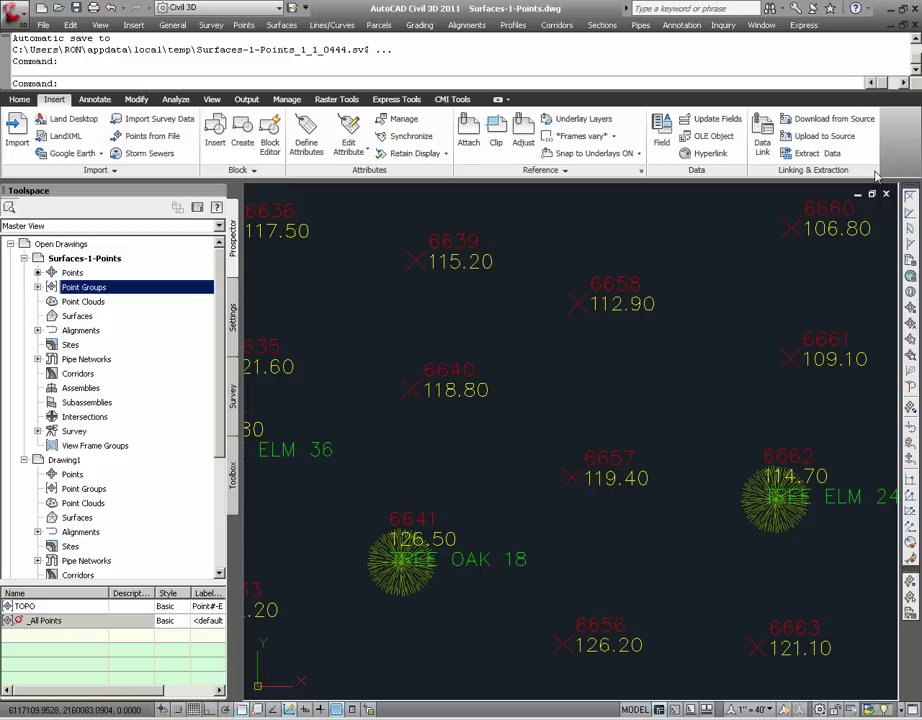
Step: Inspect the style and point label style of point 6657 in its object properties
{"action": "left_click", "coordinate": [627, 459]}
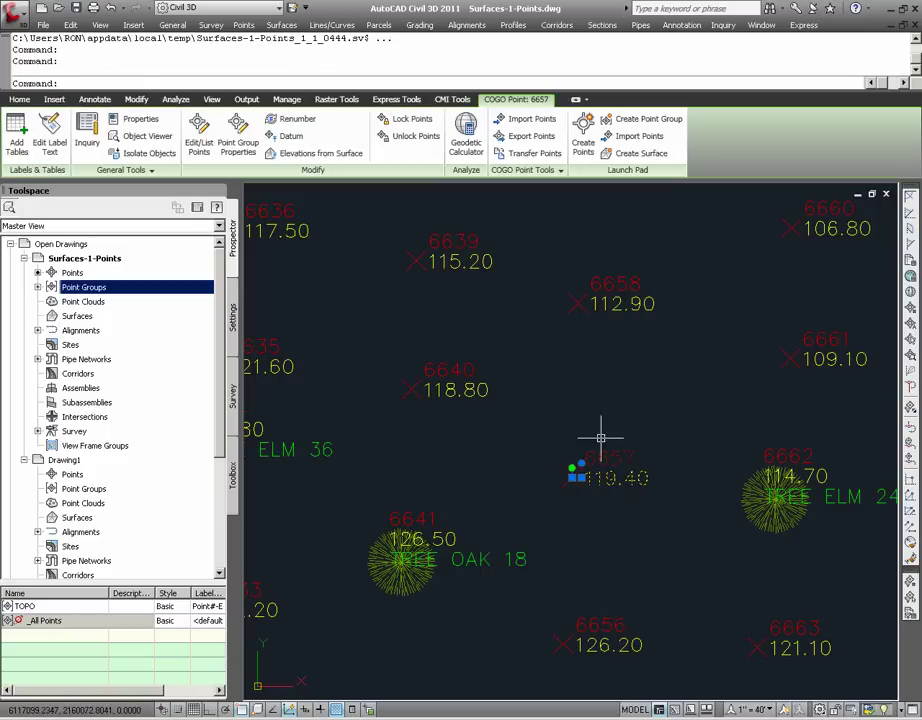
{"action": "right_click", "coordinate": [611, 435]}
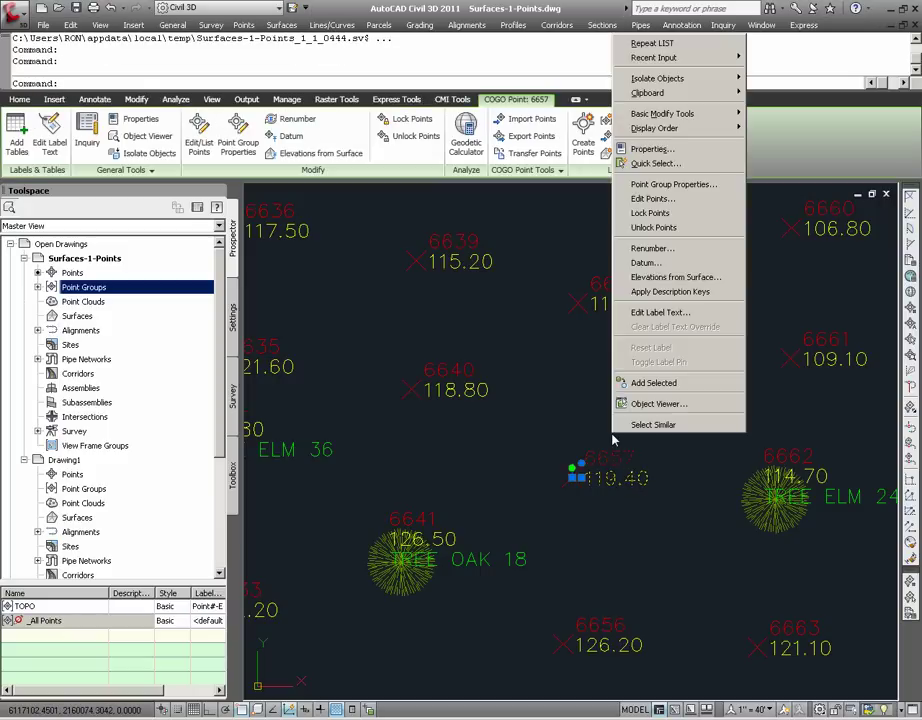
{"action": "left_click", "coordinate": [652, 149]}
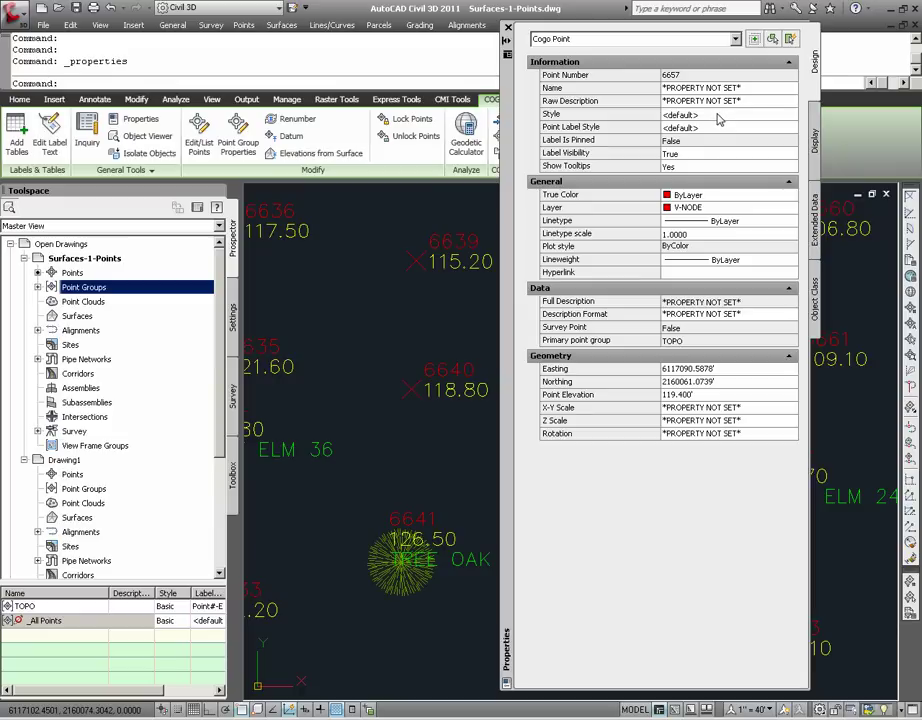
{"action": "left_click_drag", "start_coordinate": [319, 221], "coordinate": [340, 232]}
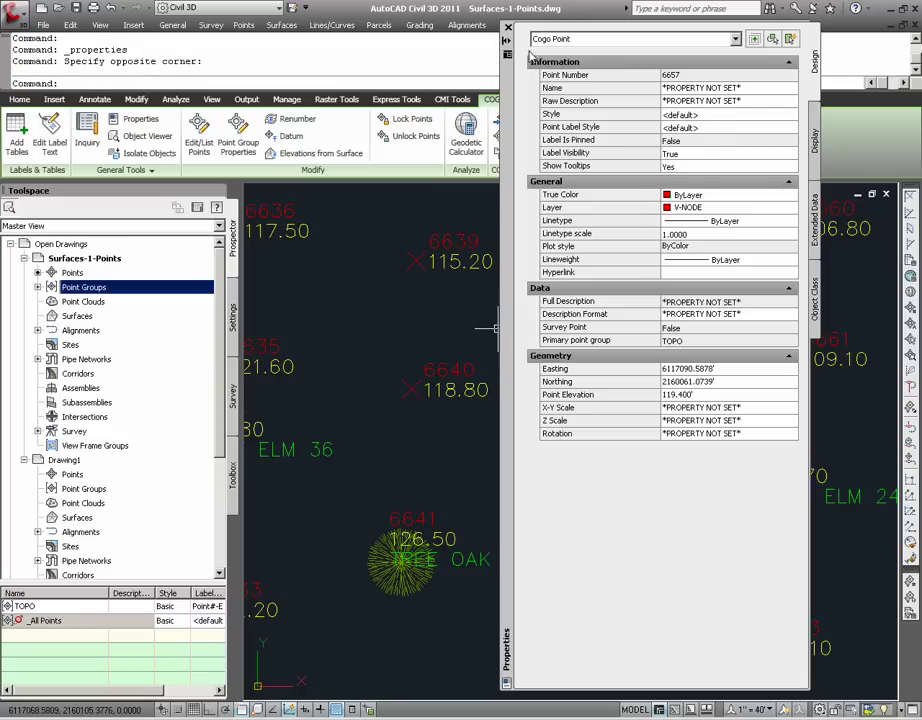
{"action": "left_click", "coordinate": [507, 28]}
Step: List point 6657 again and highlight its primary point group entry in the text window
{"action": "type", "text": "LI"}
{"action": "key", "text": "Return"}
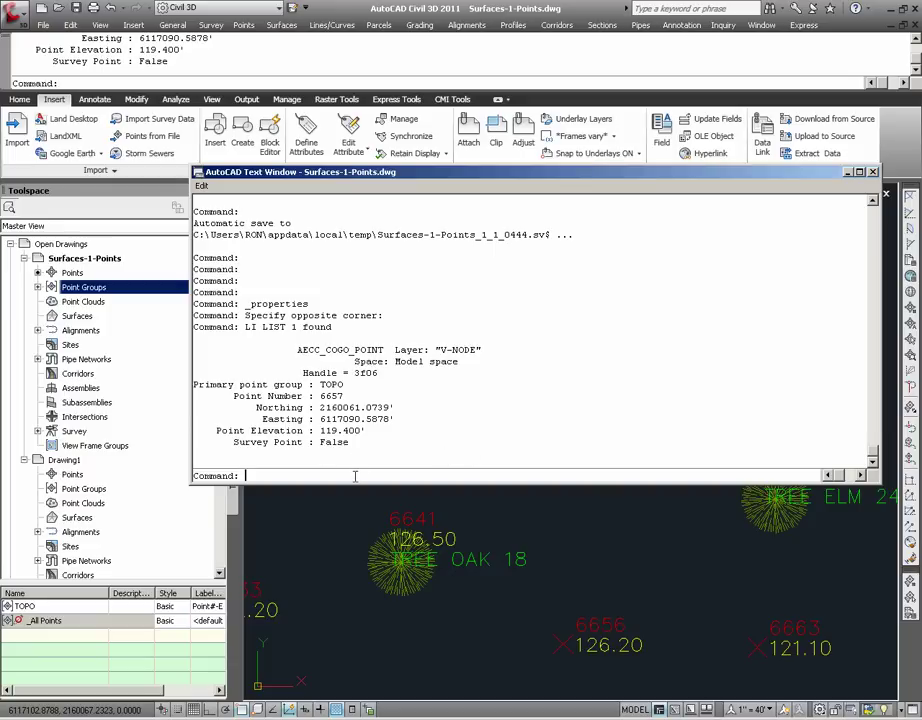
{"action": "left_click_drag", "start_coordinate": [344, 385], "coordinate": [304, 385]}
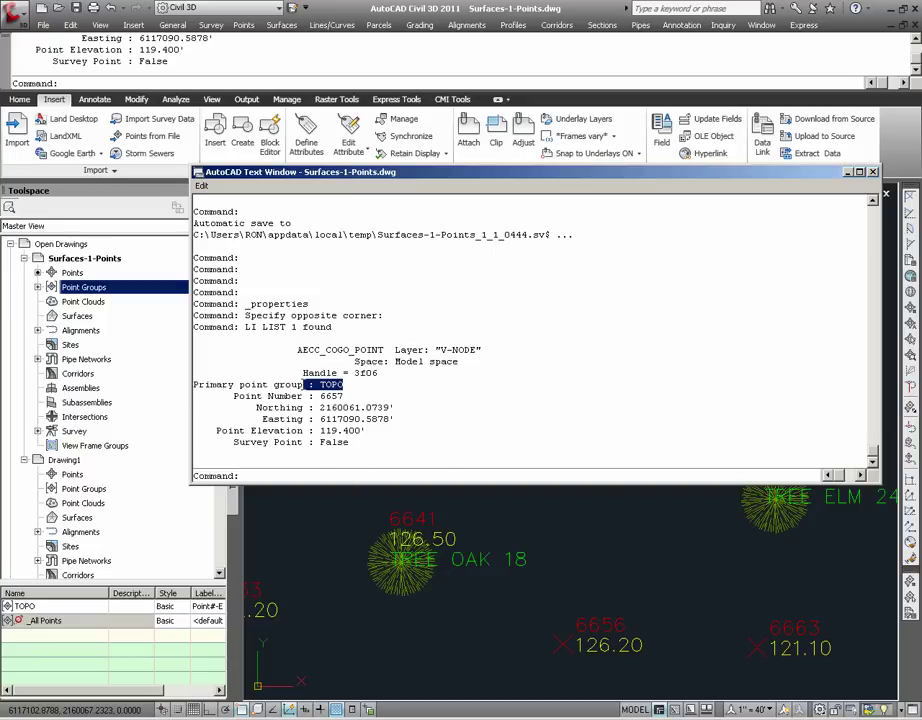
{"action": "left_click", "coordinate": [350, 385]}
{"action": "left_click_drag", "start_coordinate": [380, 385], "coordinate": [196, 389]}
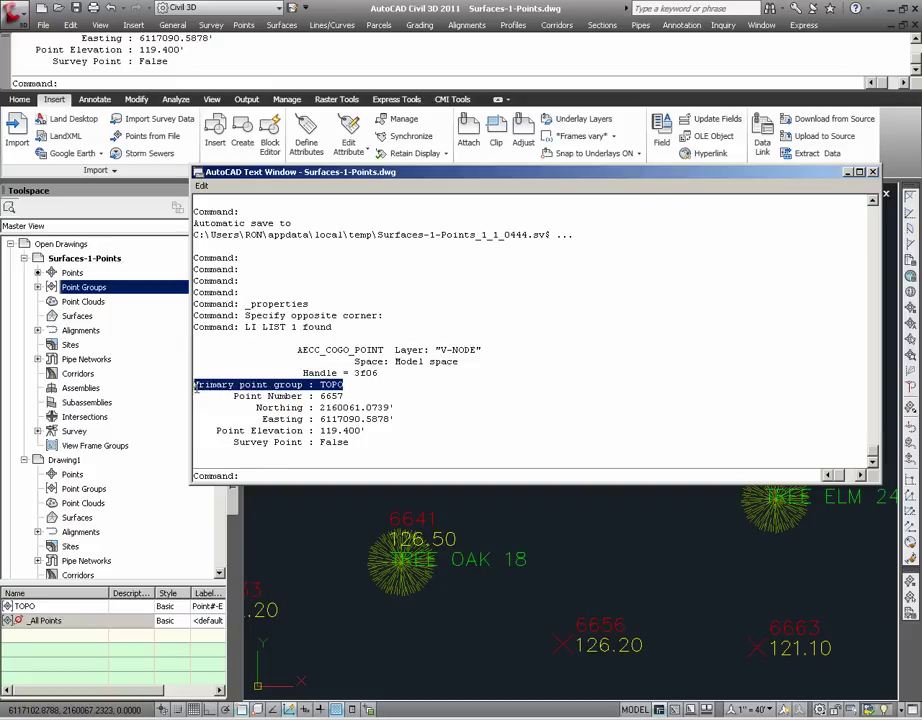
{"action": "left_click", "coordinate": [872, 172]}
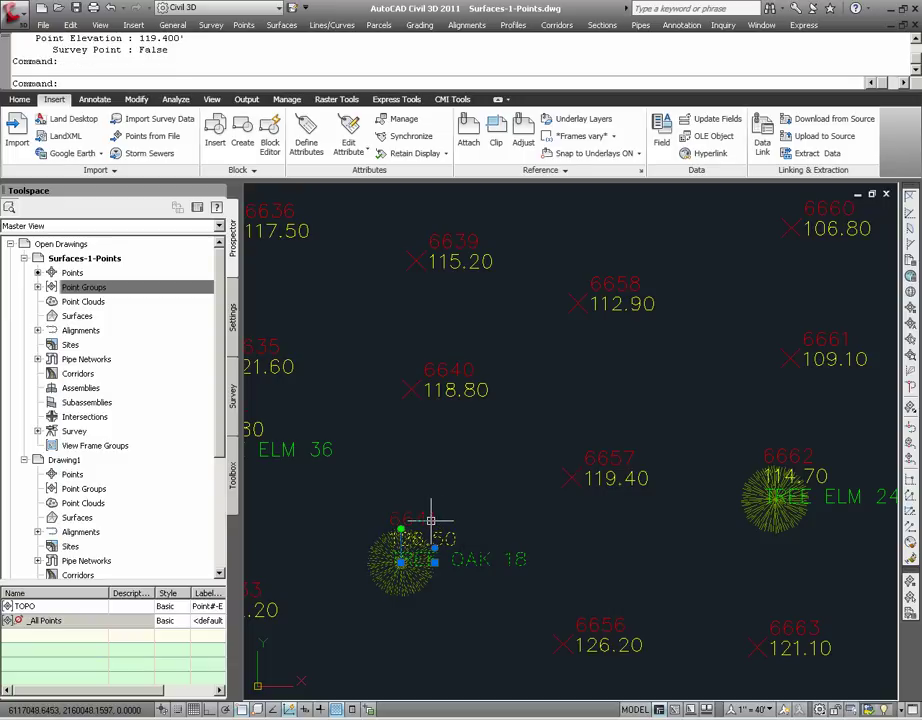
Step: Inspect the style and point label style of tree point 6641 in its object properties, ending with the point deselected
{"action": "left_click", "coordinate": [430, 520]}
{"action": "right_click", "coordinate": [456, 487]}
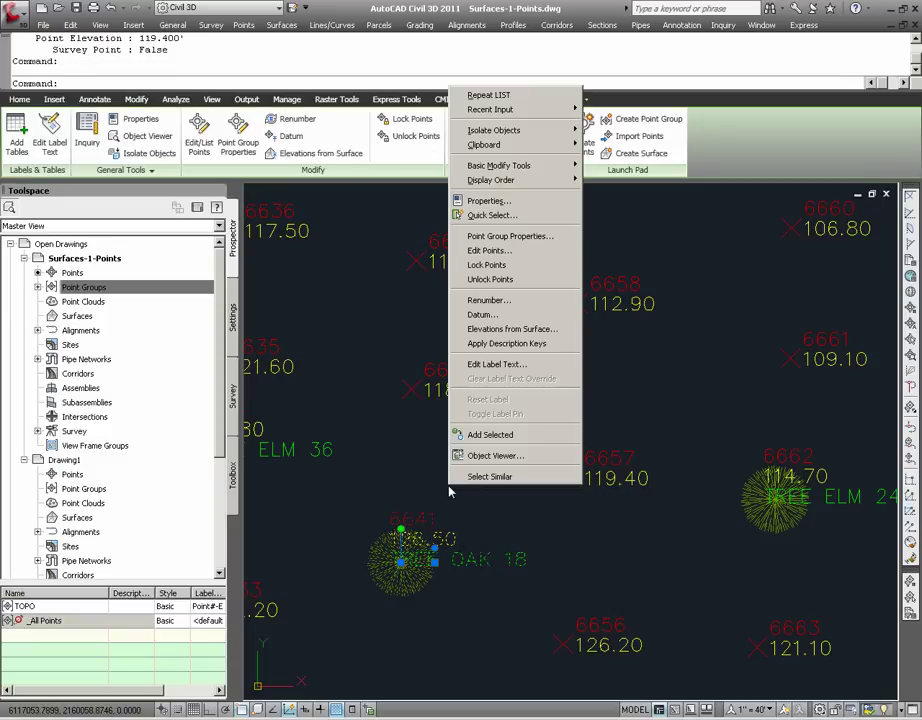
{"action": "left_click", "coordinate": [486, 201]}
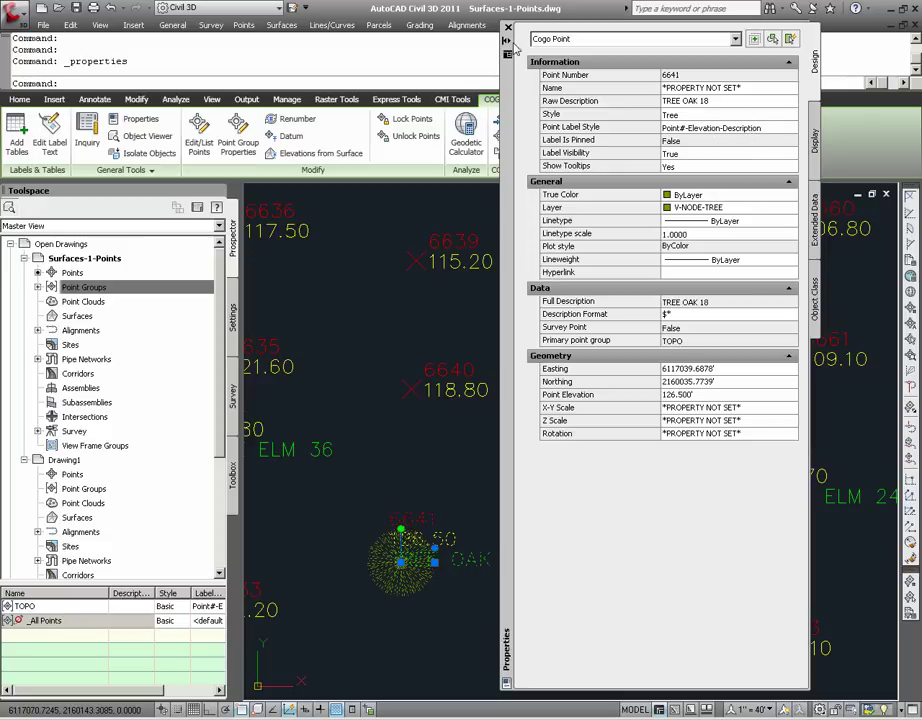
{"action": "left_click", "coordinate": [507, 29]}
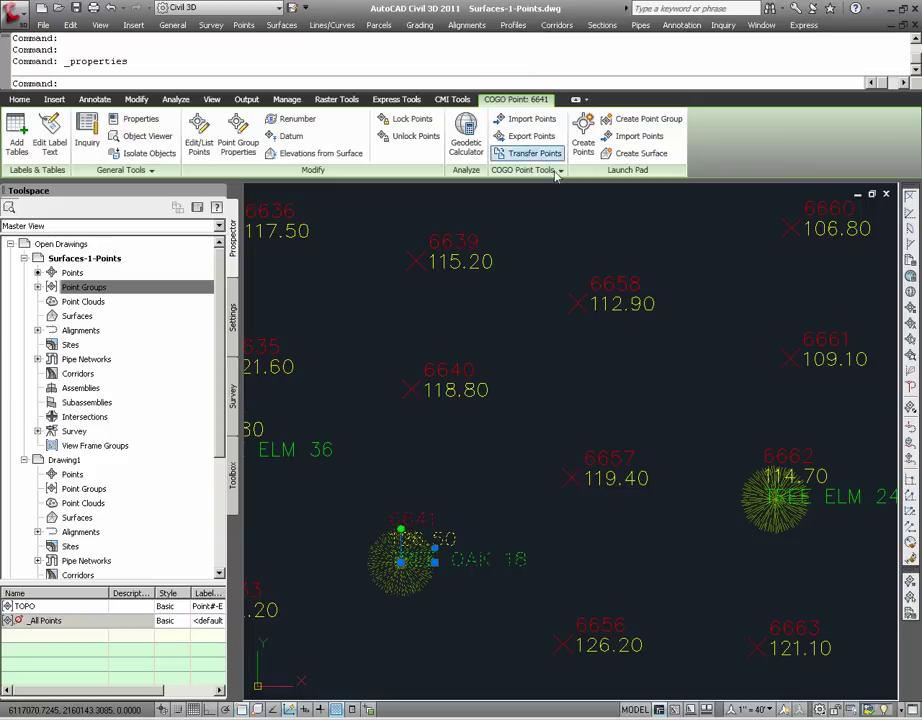
{"action": "key", "text": "Escape"}
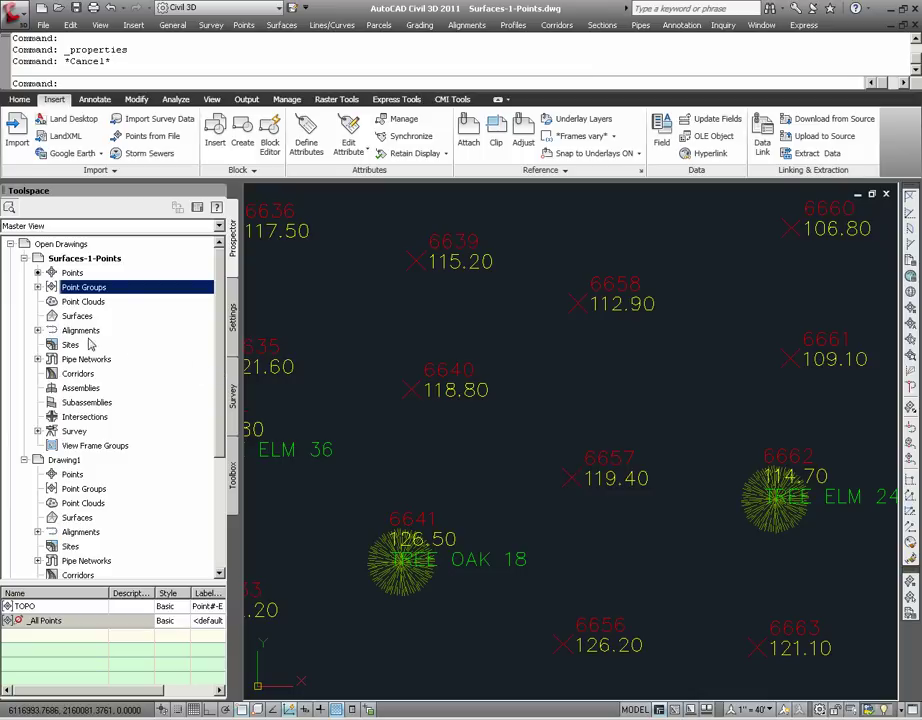
Step: Open the drawing's points in the Point Editor and examine the Style and Point Label Style columns for point 6657
{"action": "left_click", "coordinate": [62, 273]}
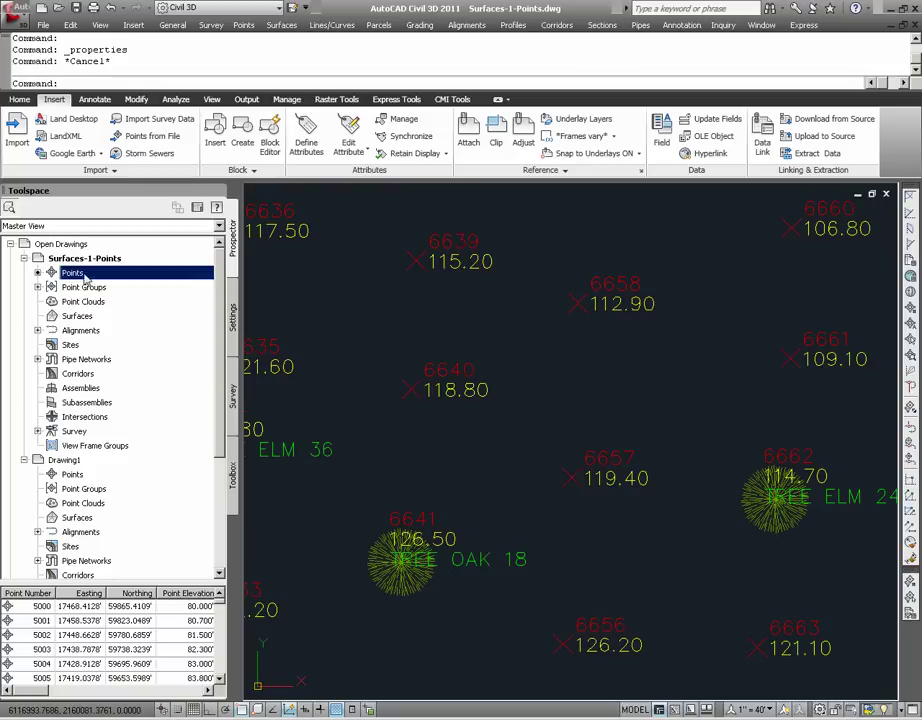
{"action": "right_click", "coordinate": [74, 274]}
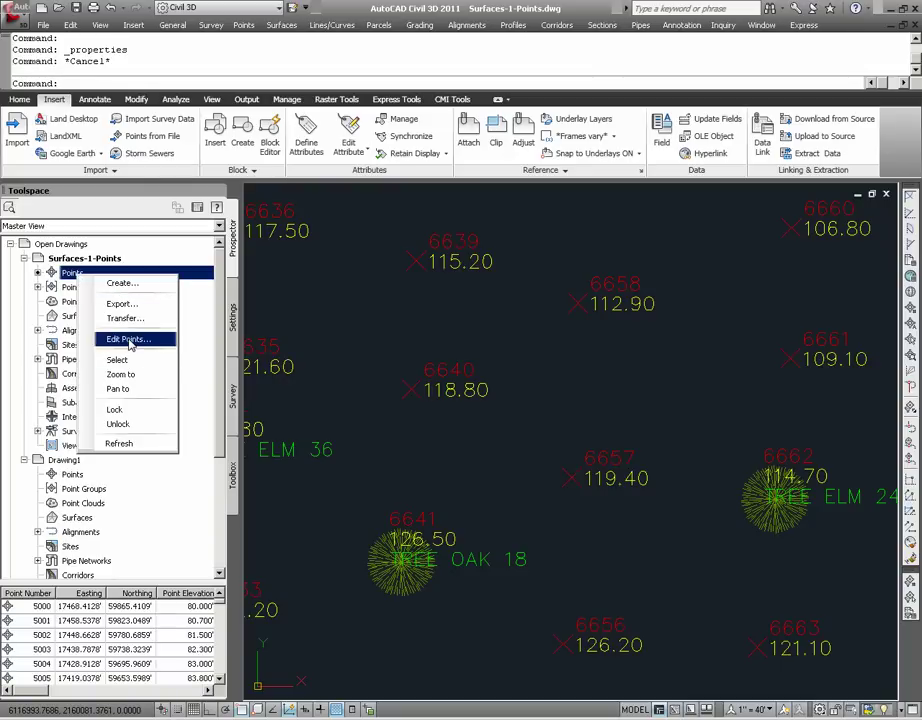
{"action": "left_click", "coordinate": [128, 340]}
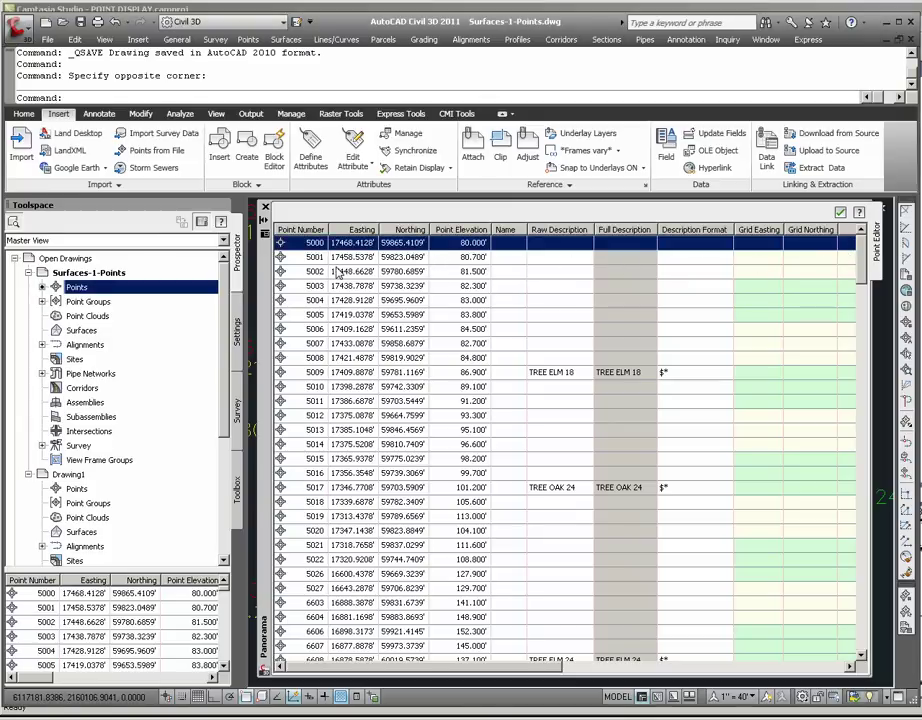
{"action": "left_click_drag", "start_coordinate": [862, 262], "coordinate": [857, 390]}
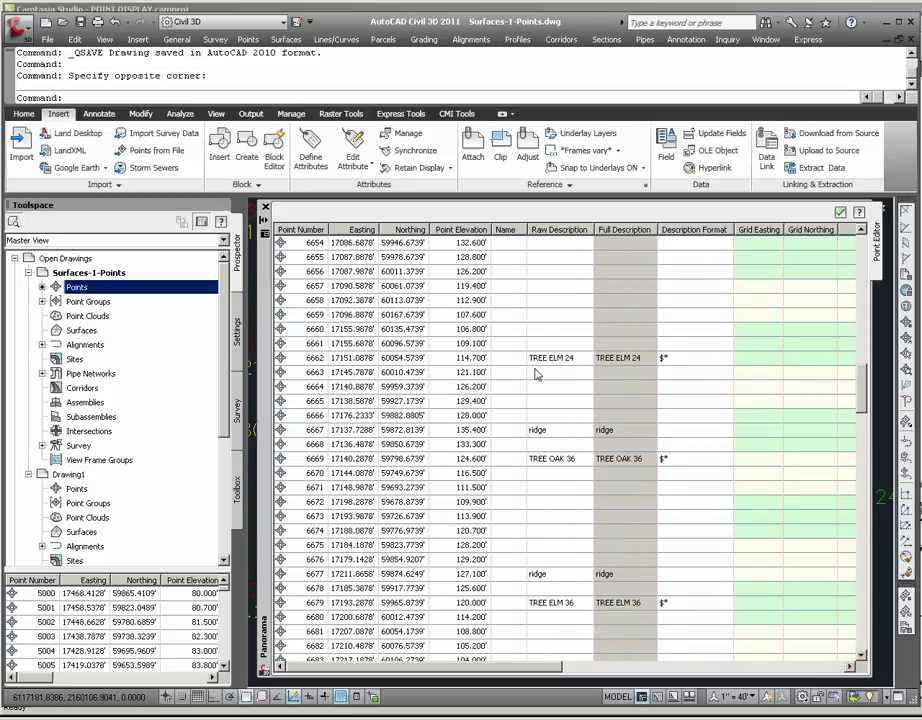
{"action": "left_click", "coordinate": [296, 286]}
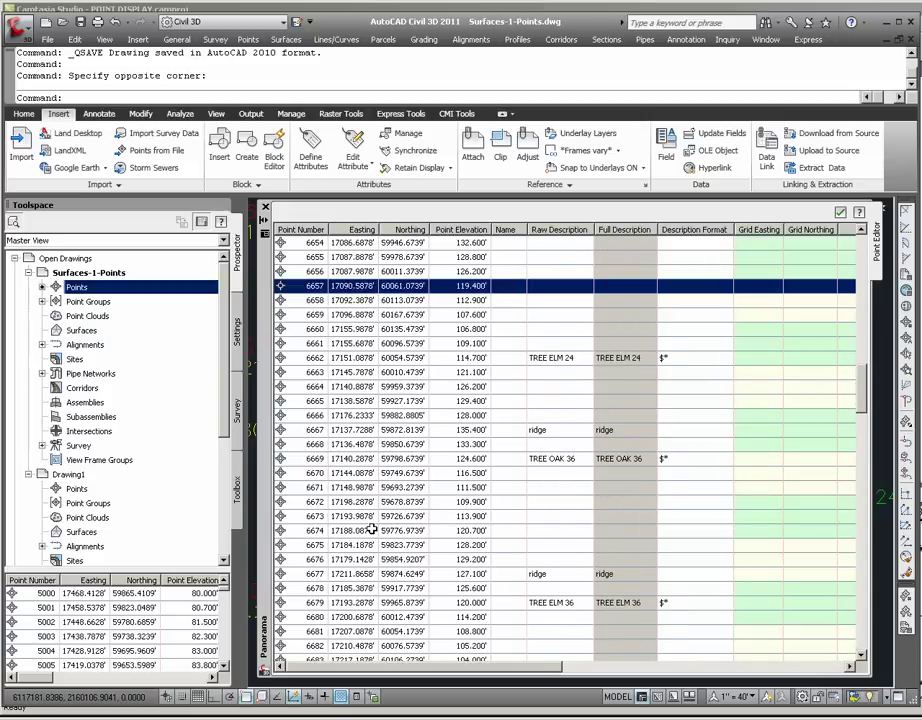
{"action": "left_click_drag", "start_coordinate": [381, 670], "coordinate": [700, 654]}
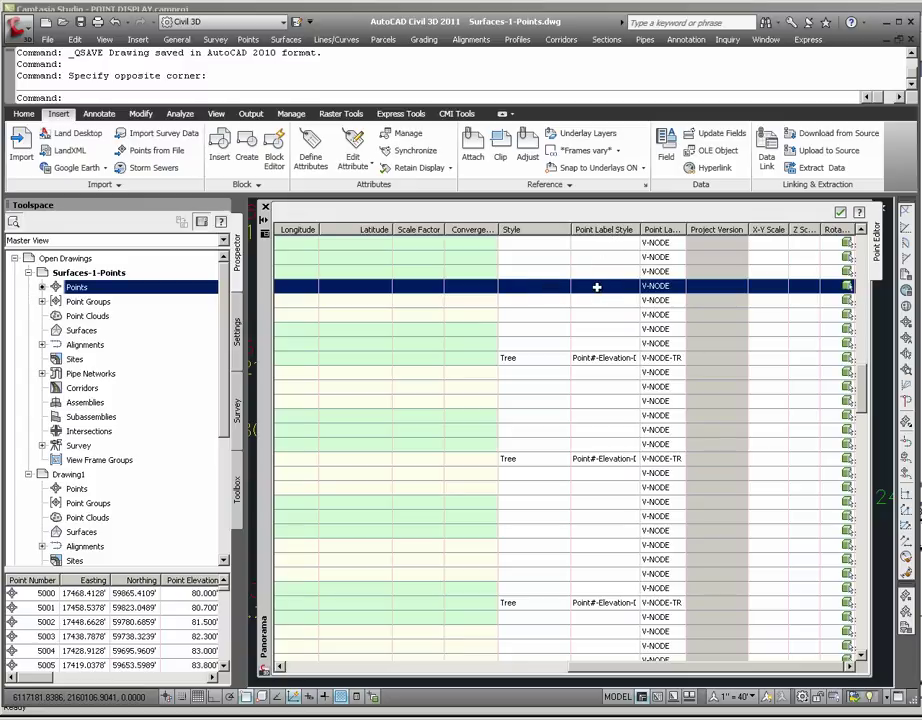
Step: Examine the Style and Point Label Style entries for point 6641 in the Point Editor, ending with the editor closed
{"action": "left_click_drag", "start_coordinate": [726, 676], "coordinate": [395, 683]}
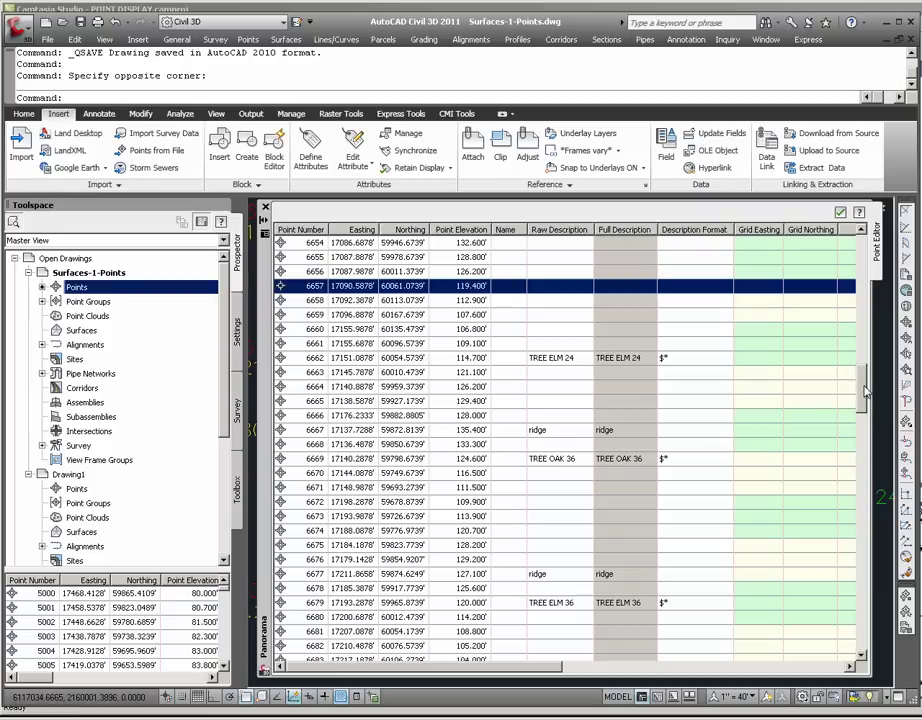
{"action": "left_click_drag", "start_coordinate": [862, 390], "coordinate": [862, 365]}
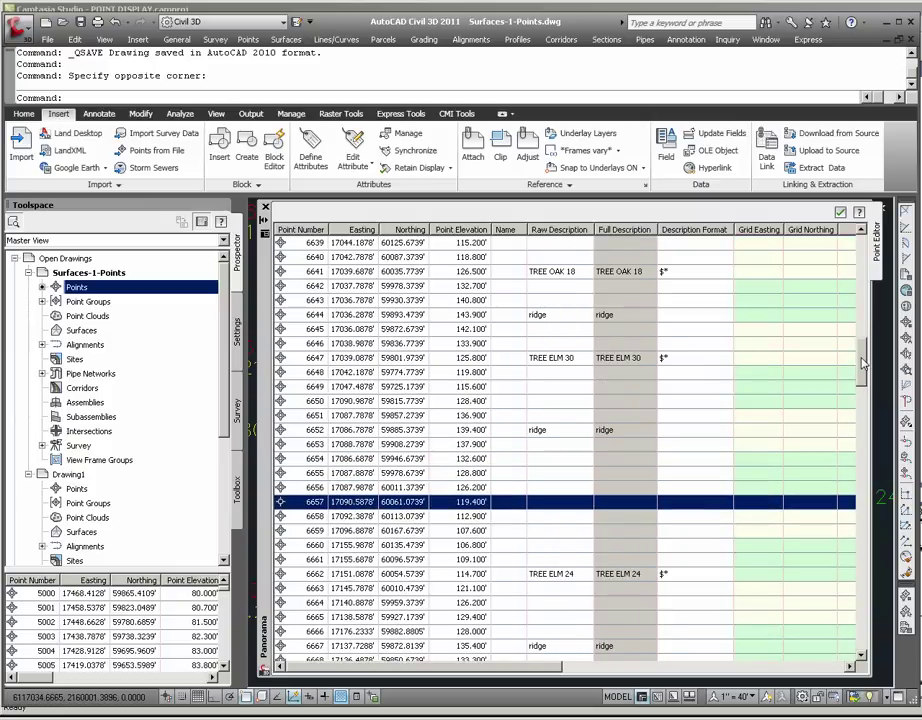
{"action": "left_click", "coordinate": [314, 270]}
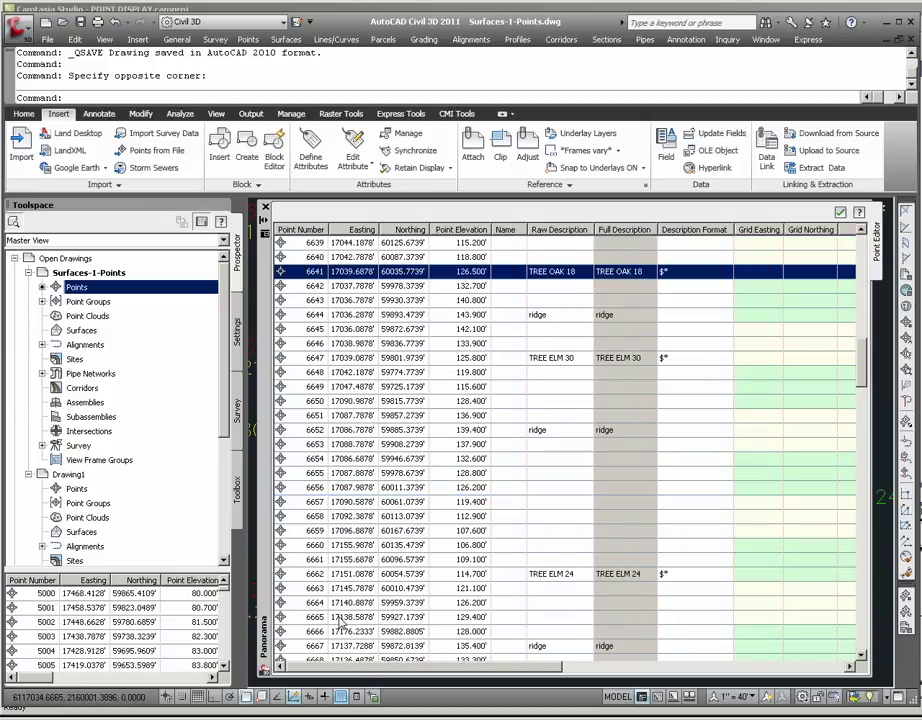
{"action": "left_click_drag", "start_coordinate": [370, 670], "coordinate": [655, 660]}
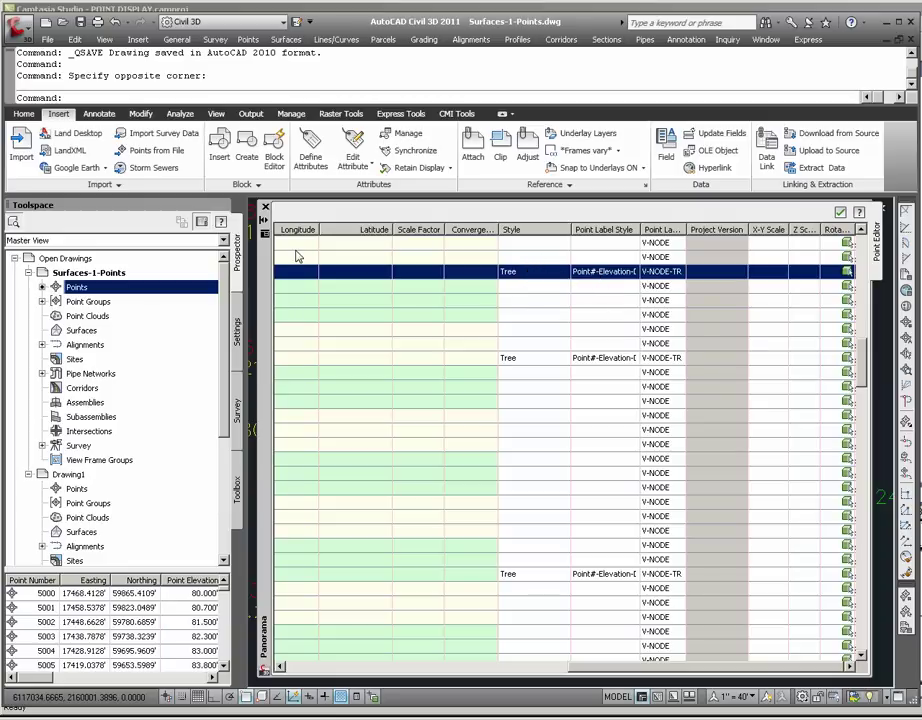
{"action": "left_click", "coordinate": [266, 209]}
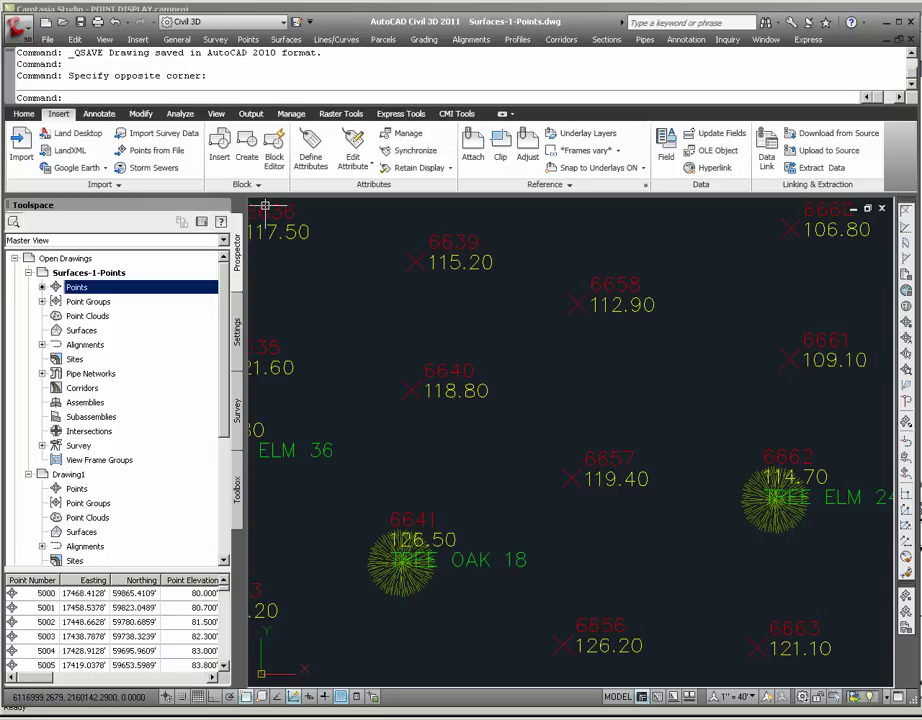
Step: List point 6657's data and highlight the primary point group line in the text window
{"action": "left_click", "coordinate": [590, 481]}
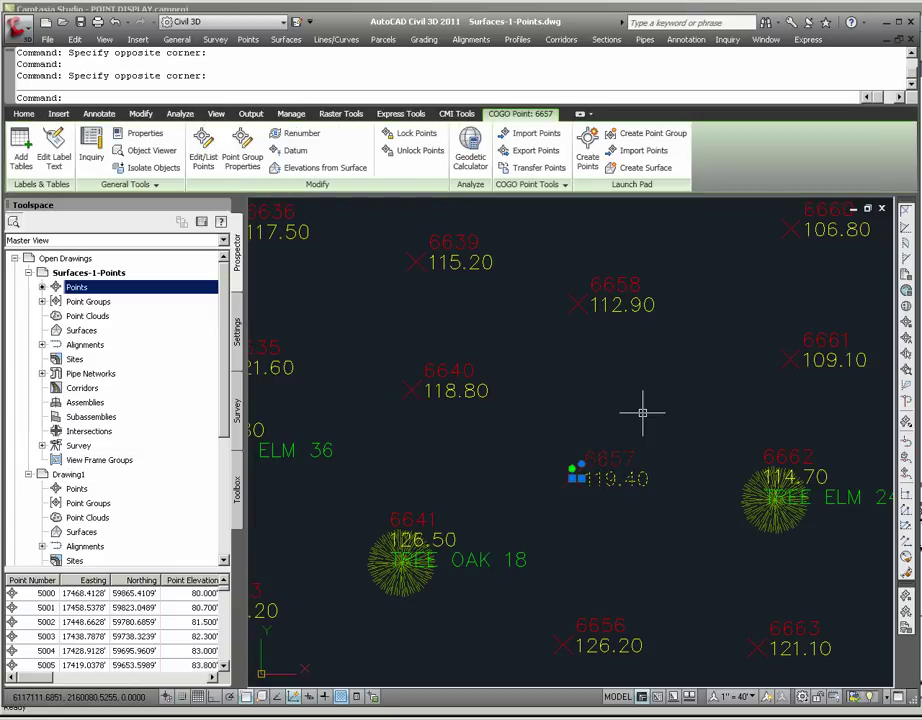
{"action": "key", "text": "Return"}
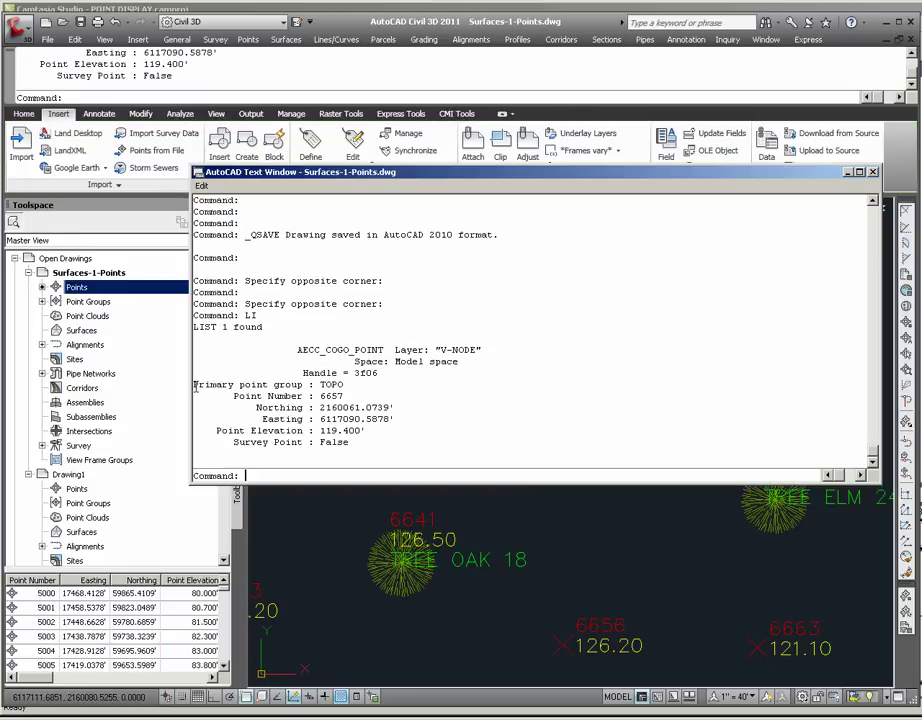
{"action": "left_click_drag", "start_coordinate": [195, 385], "coordinate": [363, 384]}
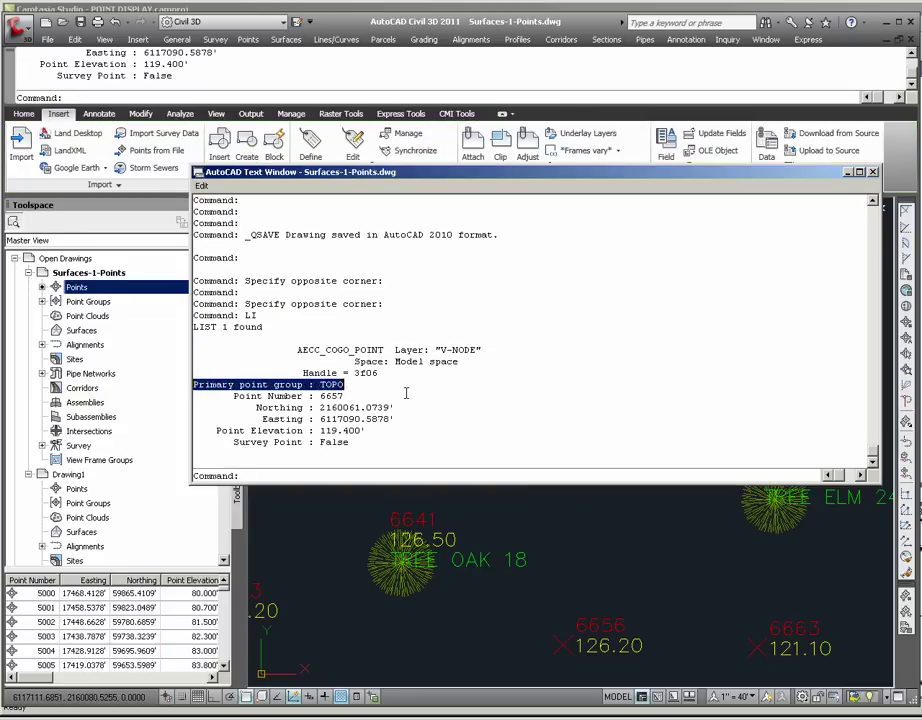
Step: Open the TOPO point group's properties and examine its default point style and point label style, keeping point 6657 in view
{"action": "left_click", "coordinate": [88, 302]}
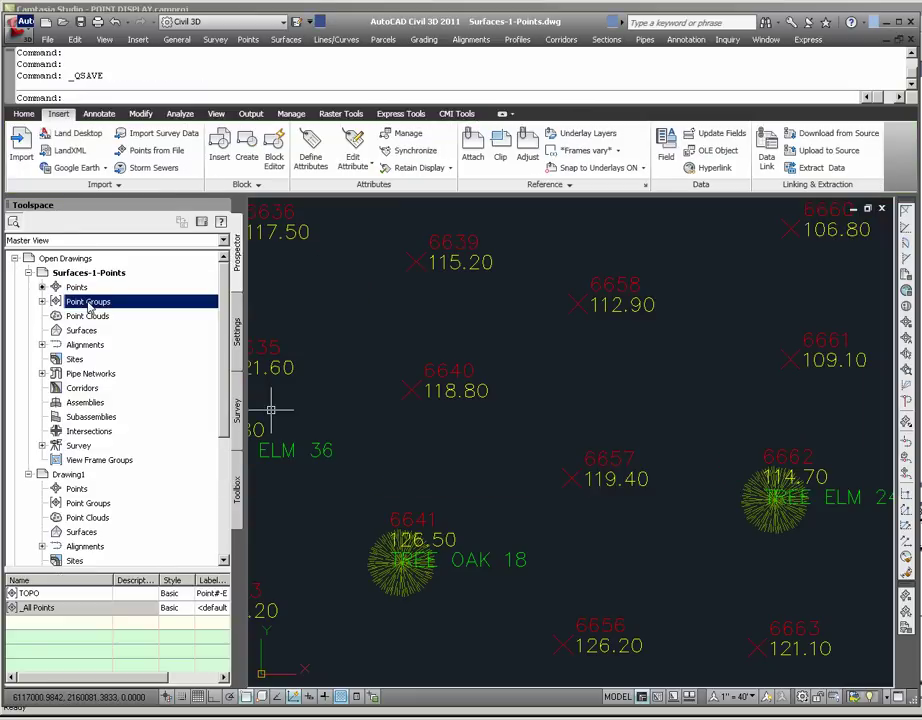
{"action": "right_click", "coordinate": [117, 304]}
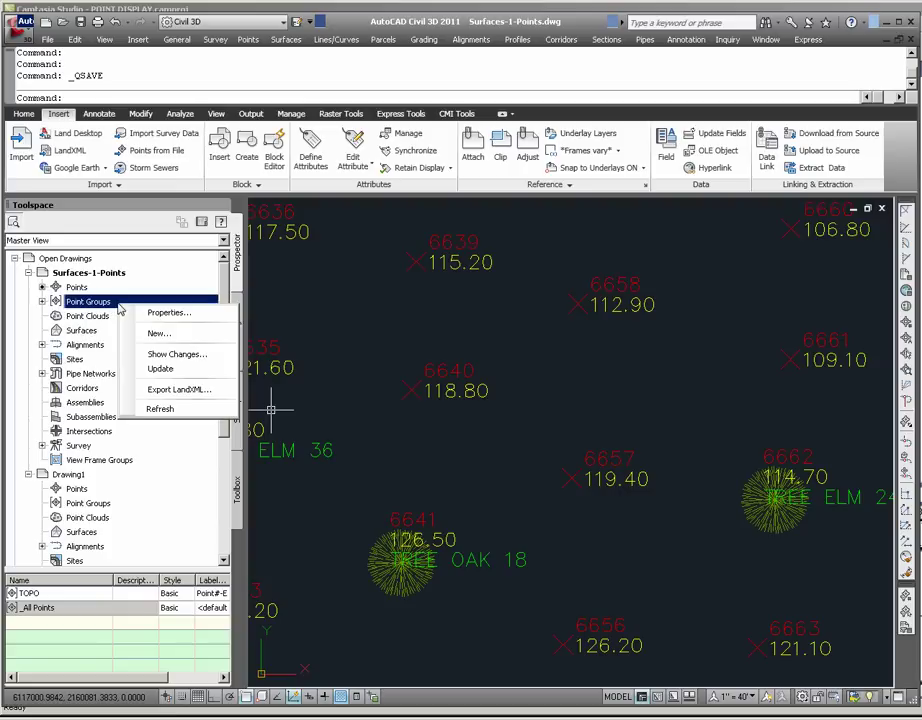
{"action": "double_click", "coordinate": [148, 306]}
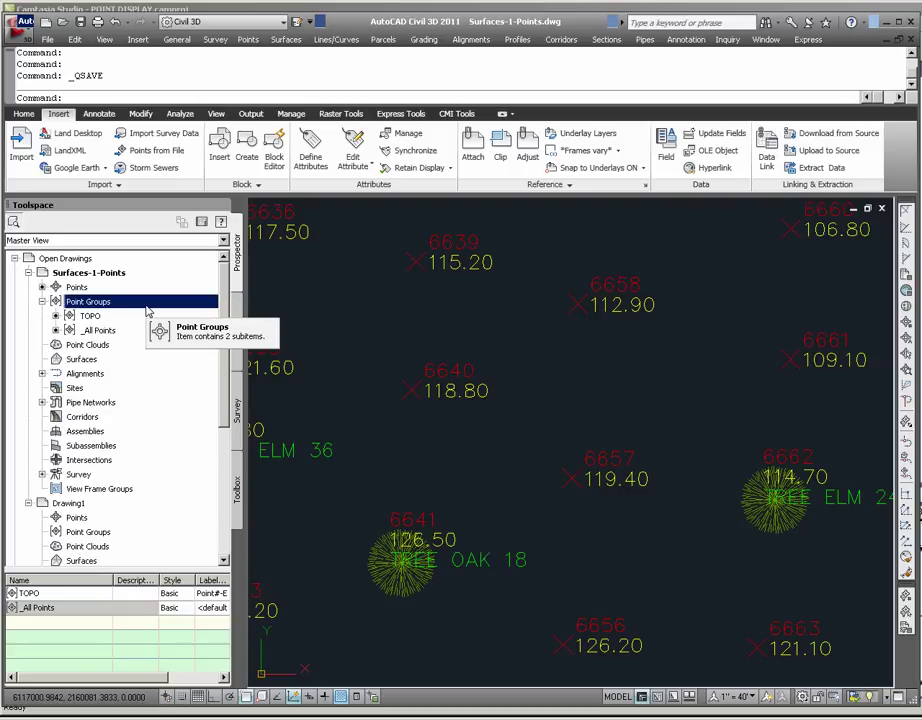
{"action": "left_click", "coordinate": [90, 316]}
{"action": "left_click", "coordinate": [108, 331]}
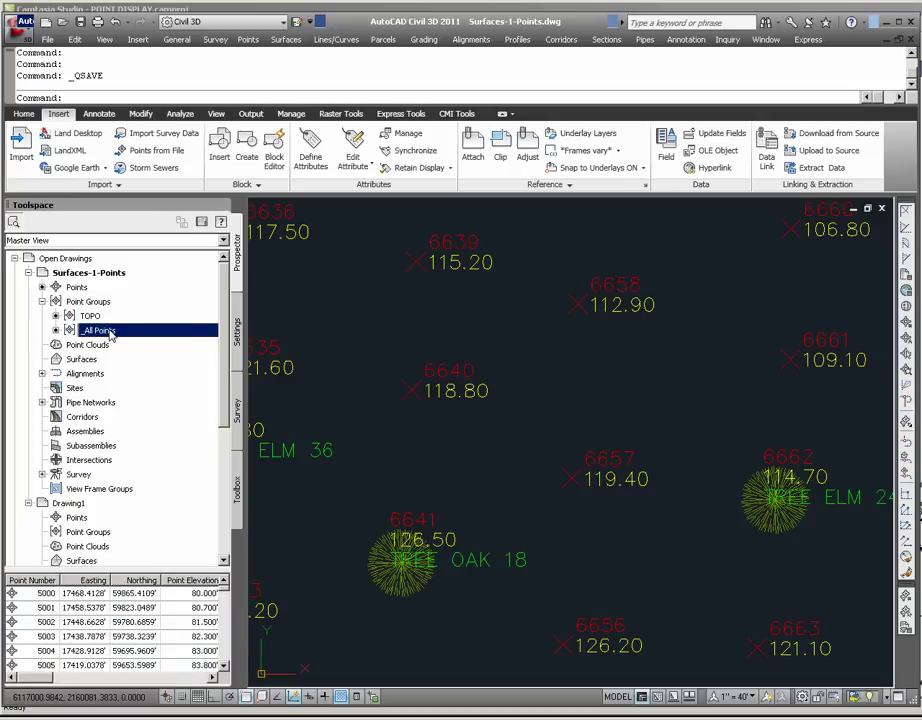
{"action": "right_click", "coordinate": [117, 316]}
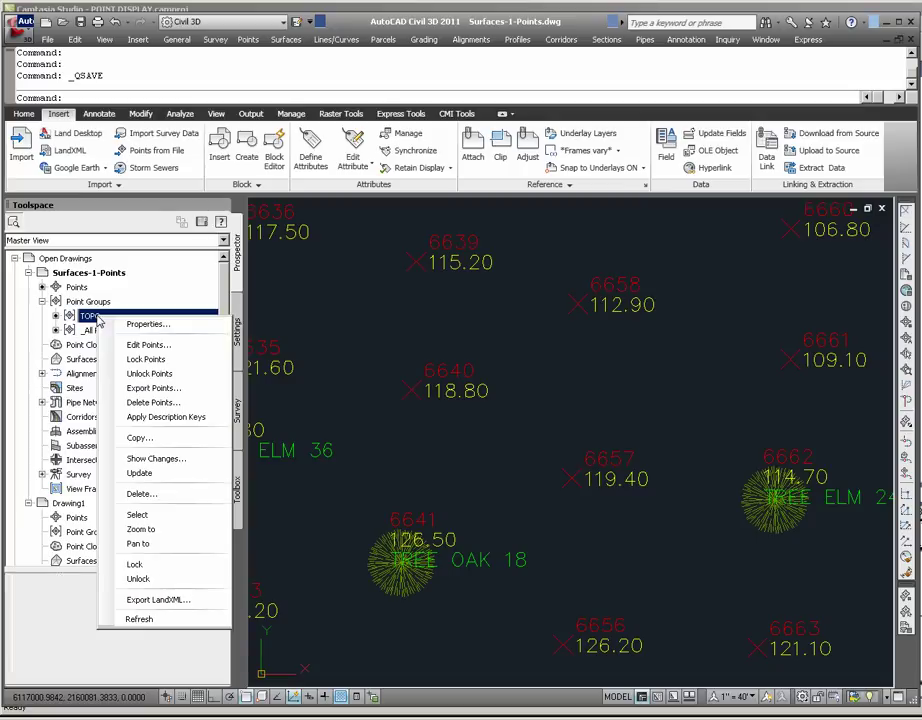
{"action": "left_click", "coordinate": [152, 324]}
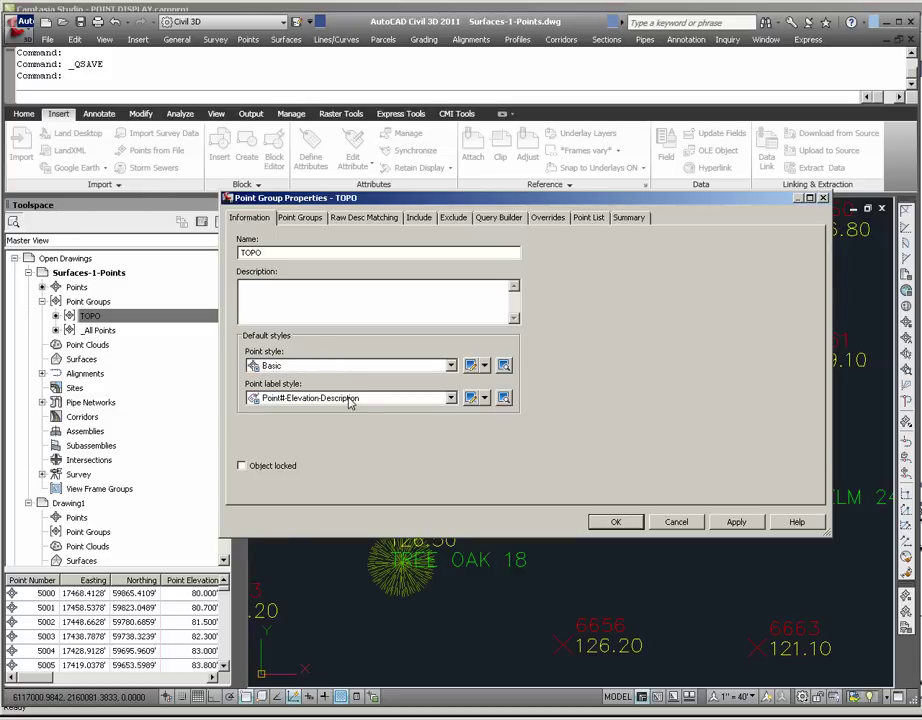
{"action": "left_click_drag", "start_coordinate": [345, 197], "coordinate": [214, 67]}
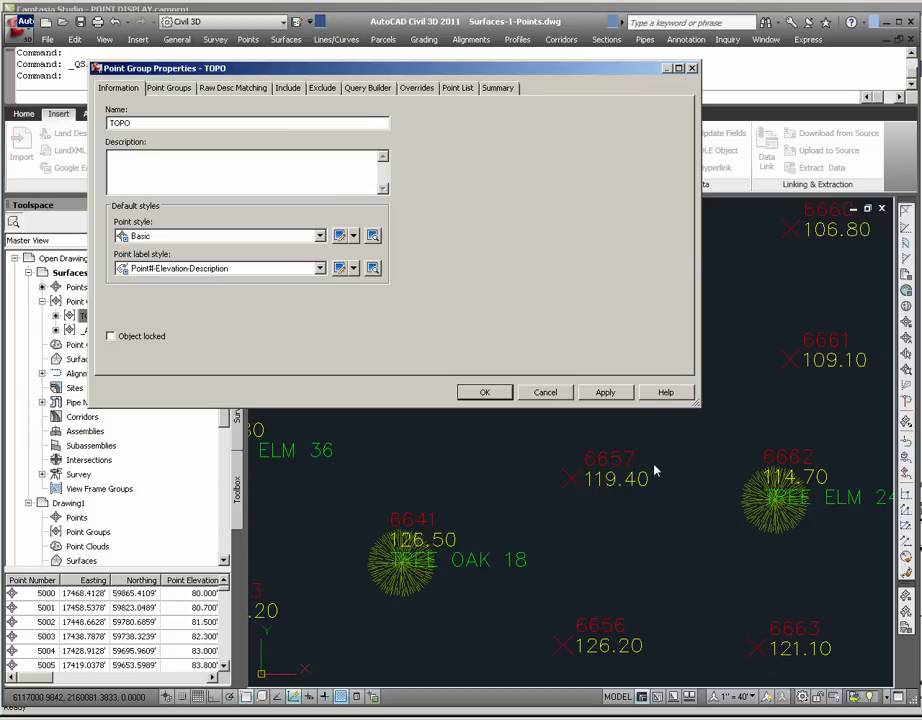
Step: Set the TOPO point group's default point style to Standard
{"action": "left_click", "coordinate": [318, 238]}
{"action": "left_click", "coordinate": [318, 238]}
{"action": "key", "text": "Down"}
{"action": "key", "text": "Down"}
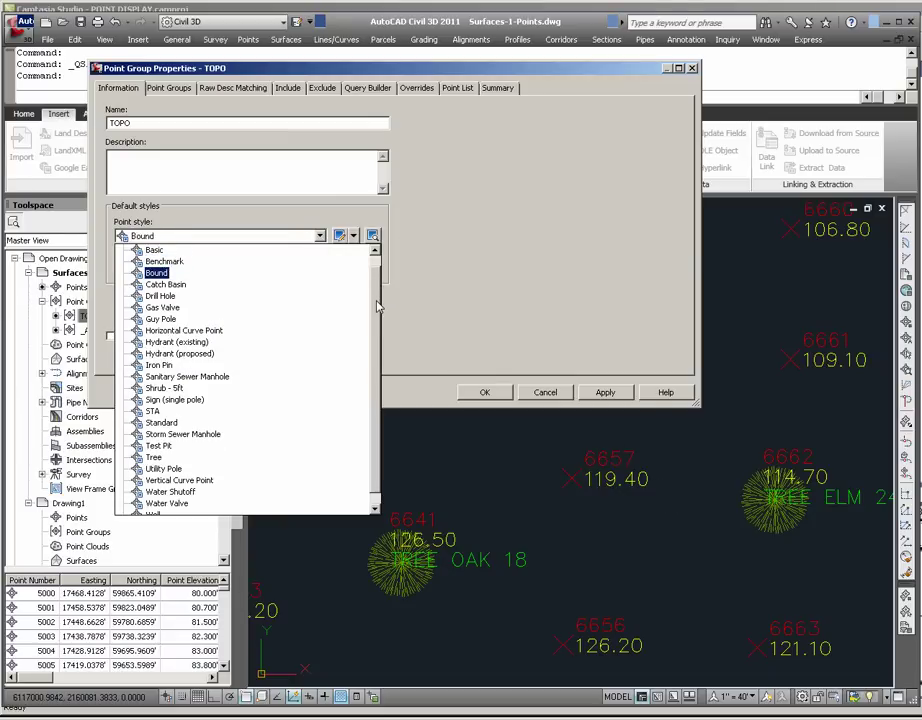
{"action": "scroll", "coordinate": [270, 356], "scroll_direction": "down", "scroll_amount": 1}
{"action": "left_click", "coordinate": [165, 412]}
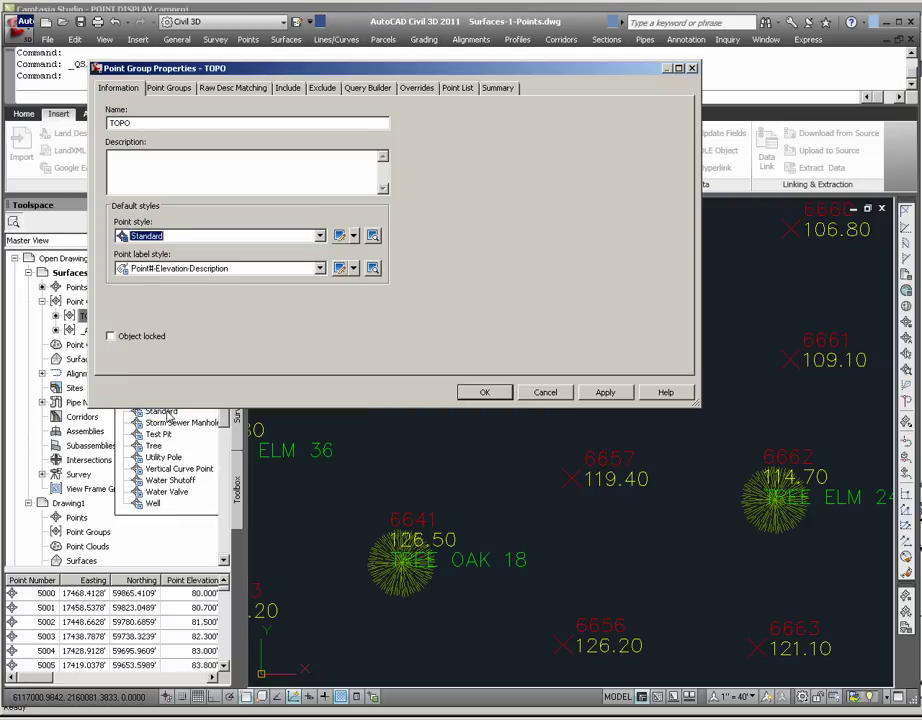
Step: Set the TOPO point group's default point label style to Point Number Only and apply the group changes
{"action": "left_click", "coordinate": [320, 269]}
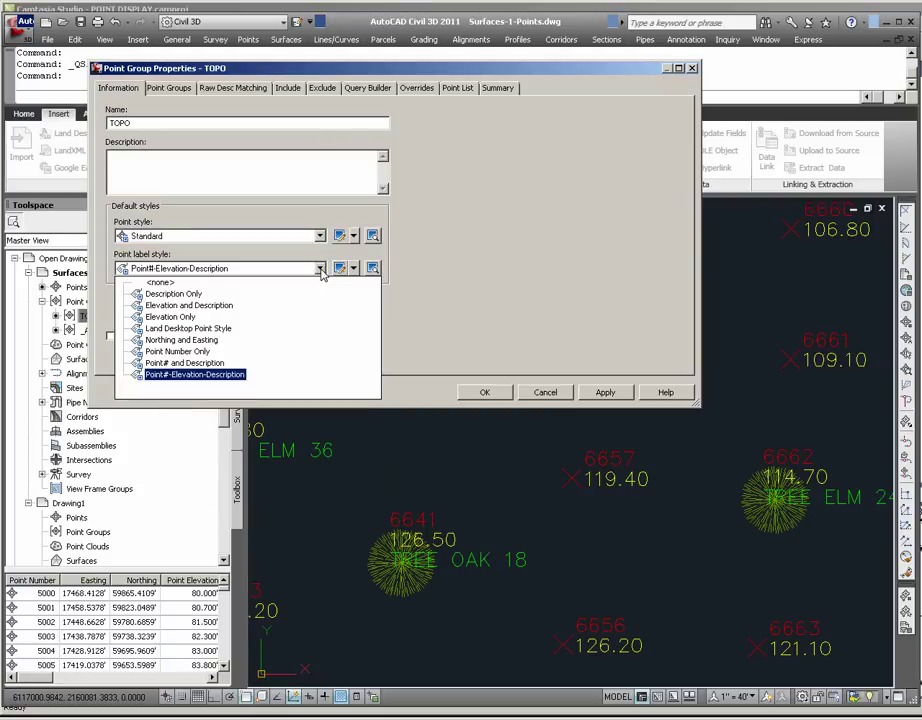
{"action": "left_click", "coordinate": [189, 356]}
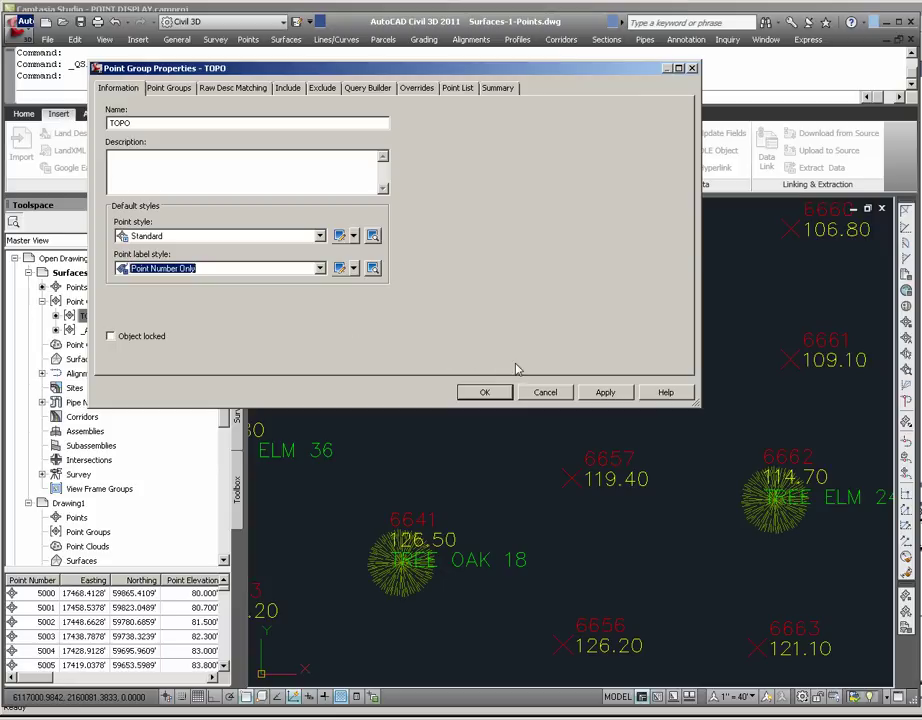
{"action": "left_click", "coordinate": [605, 393]}
{"action": "left_click", "coordinate": [484, 393]}
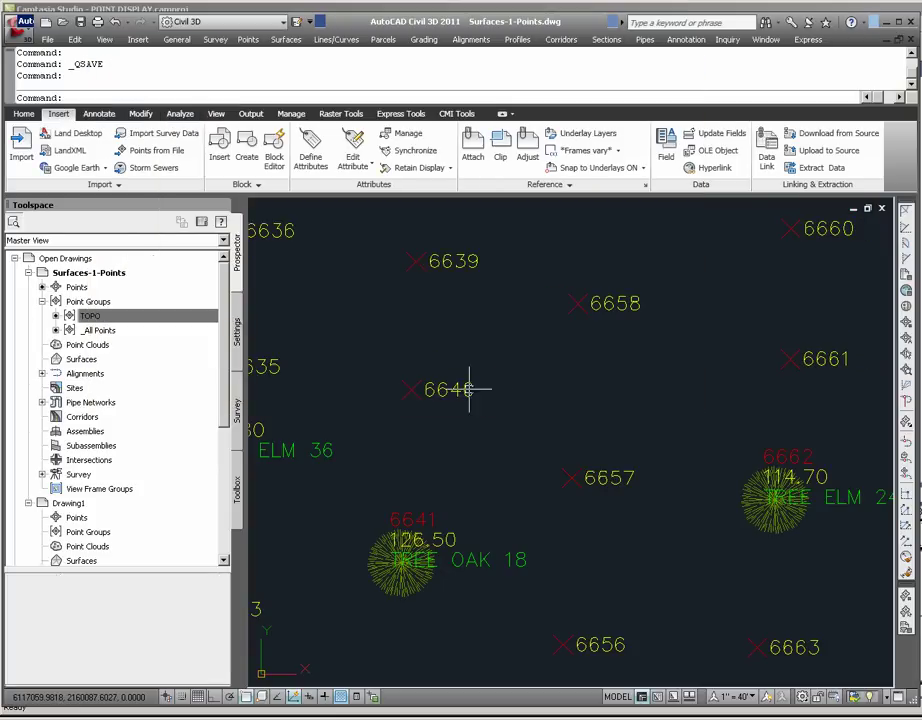
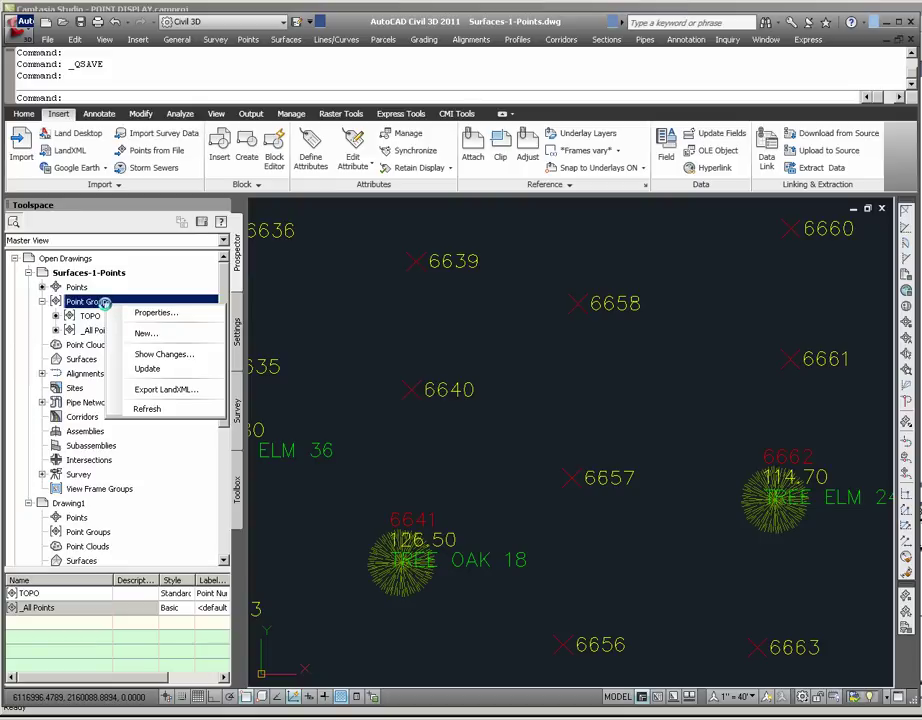
Step: Move the _All Points group above TOPO in the point group display order
{"action": "left_click", "coordinate": [171, 313]}
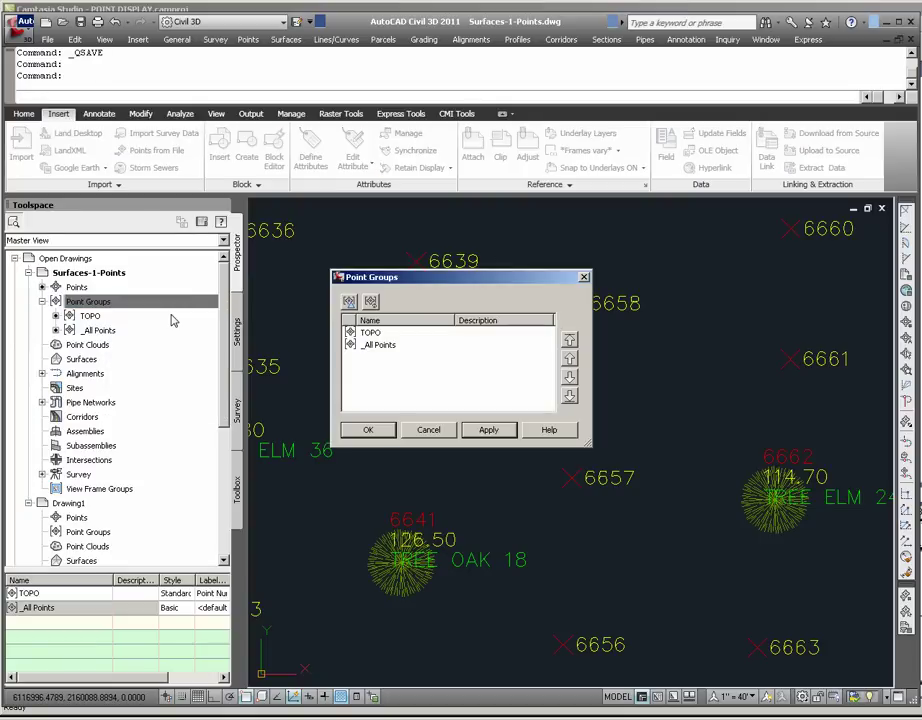
{"action": "left_click", "coordinate": [379, 347]}
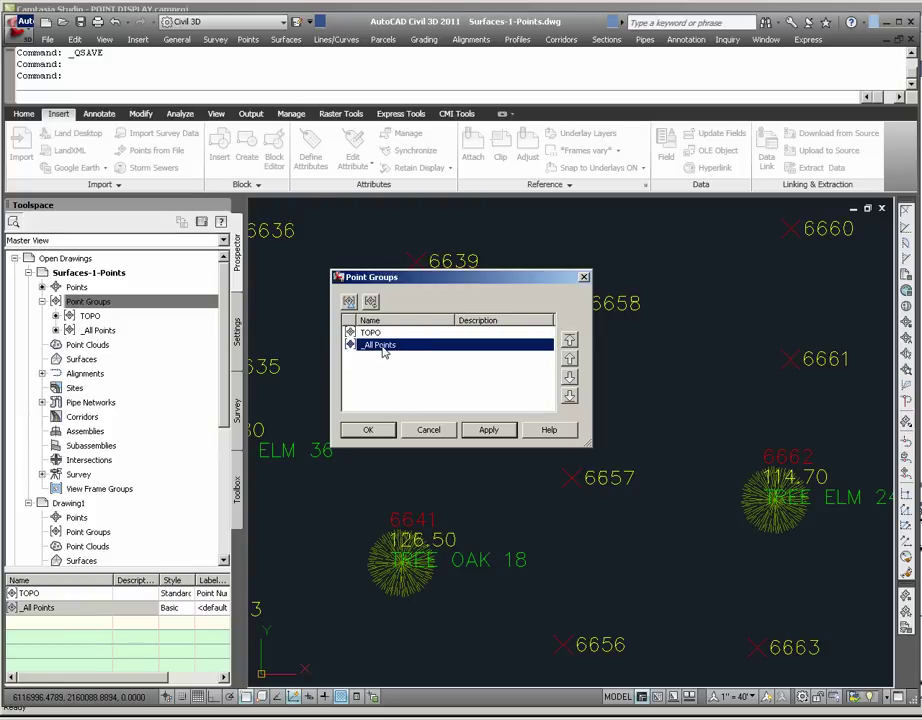
{"action": "left_click", "coordinate": [569, 358]}
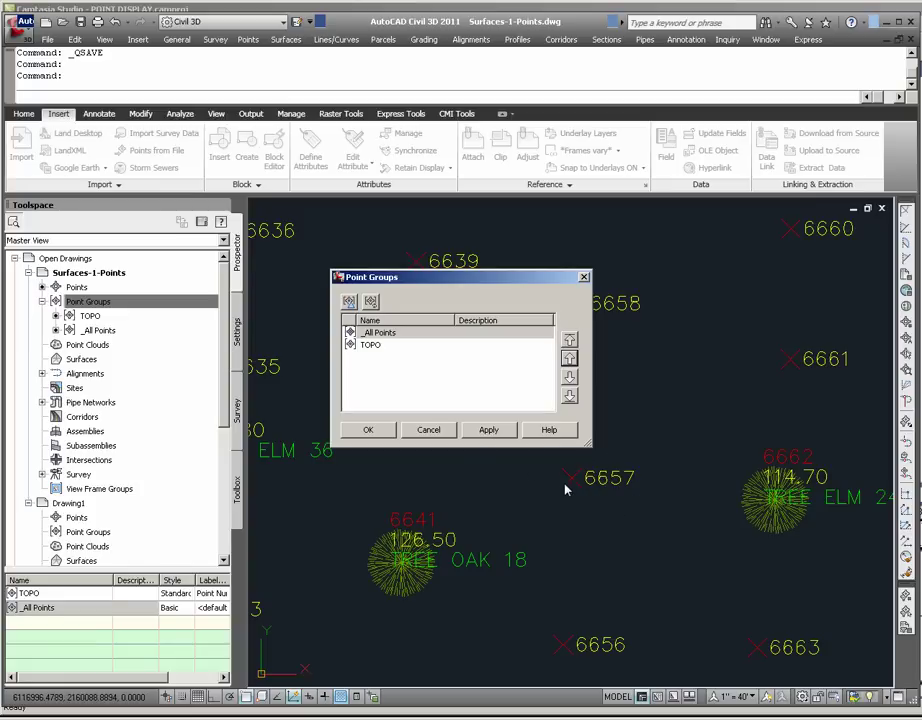
{"action": "left_click", "coordinate": [358, 432]}
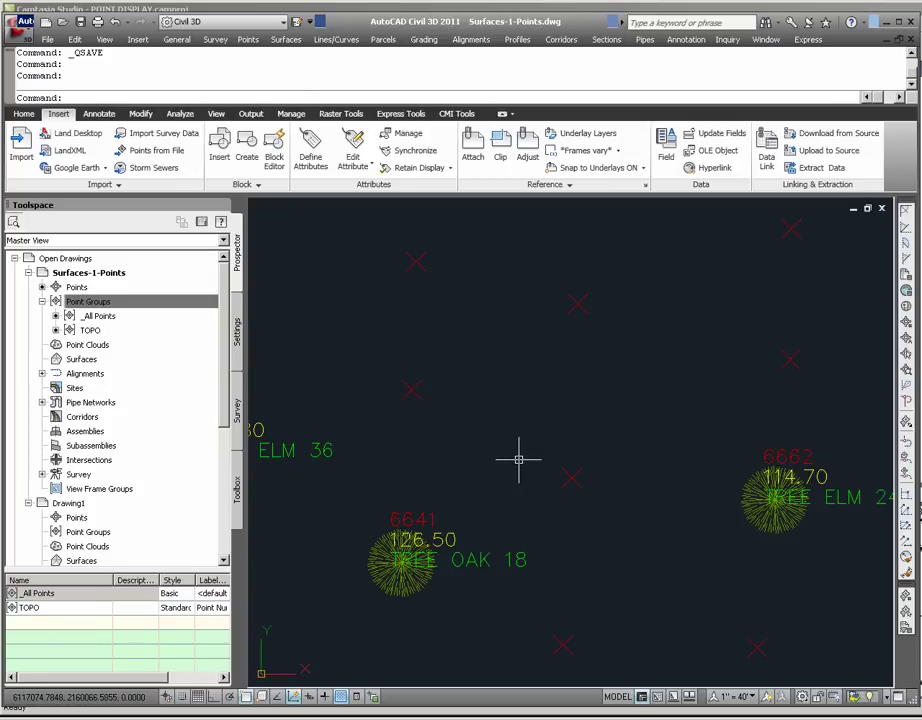
Step: Examine the default point style and point label style of the _All Points group, ending with its properties closed
{"action": "right_click", "coordinate": [112, 317]}
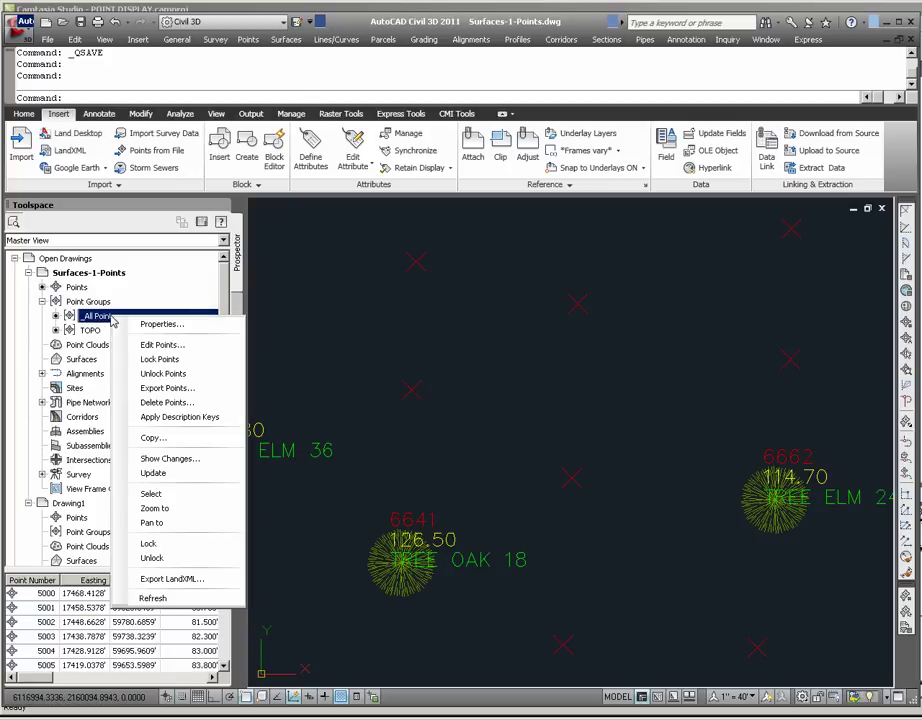
{"action": "left_click", "coordinate": [163, 323]}
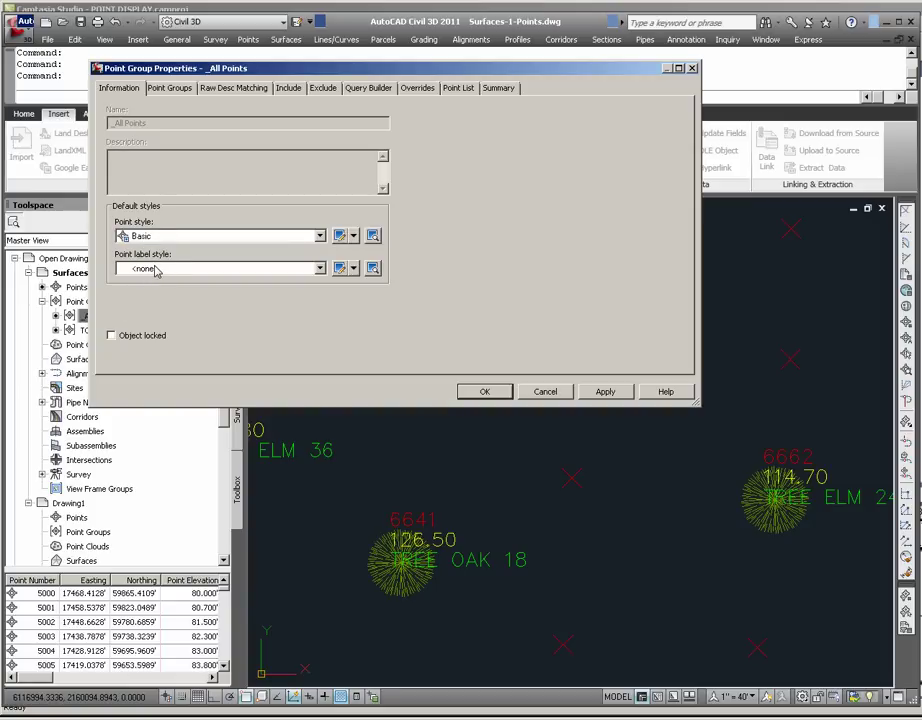
{"action": "left_click", "coordinate": [485, 391]}
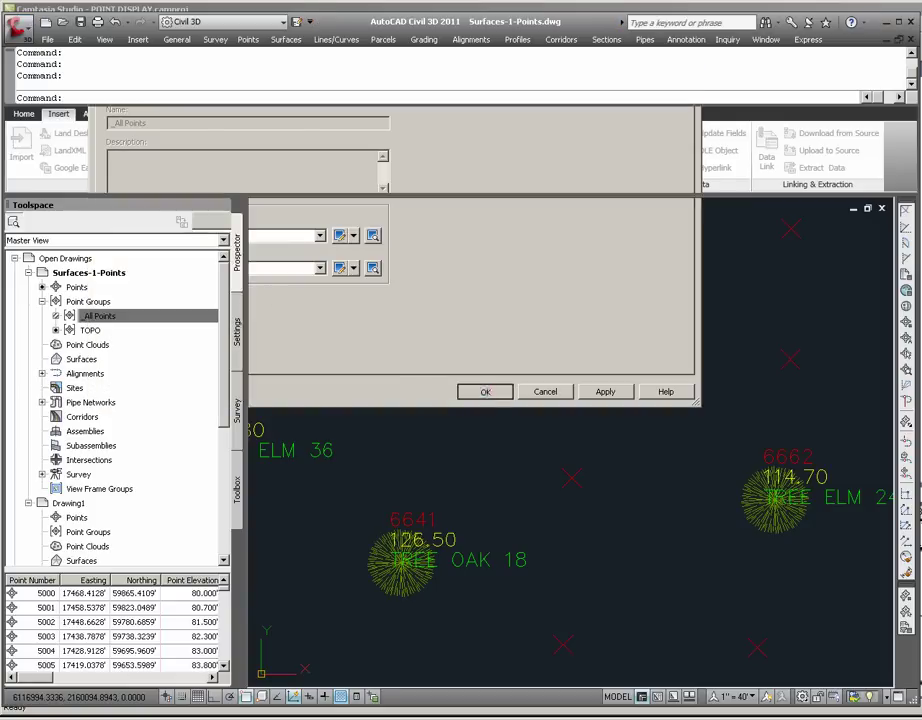
Step: Move the TOPO group to the top of the point group display order and accept the new order
{"action": "right_click", "coordinate": [116, 301]}
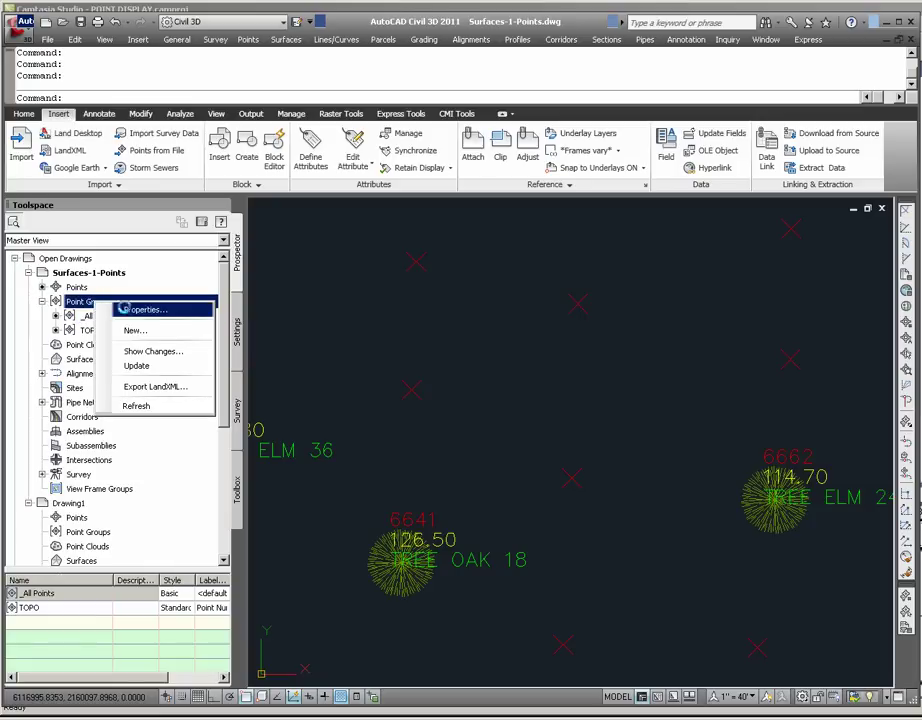
{"action": "left_click", "coordinate": [140, 310]}
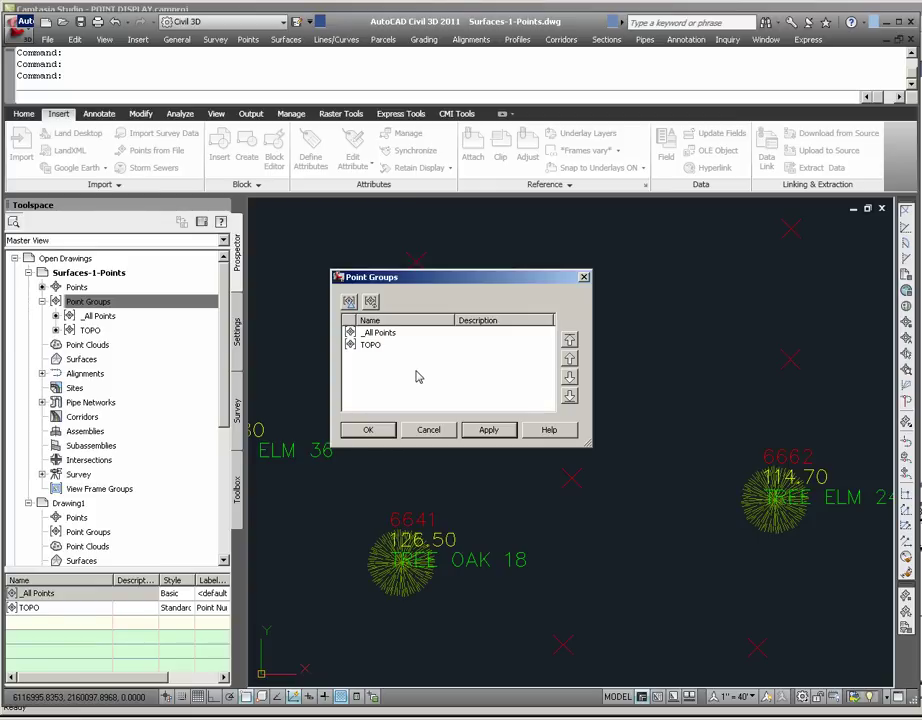
{"action": "left_click", "coordinate": [368, 345]}
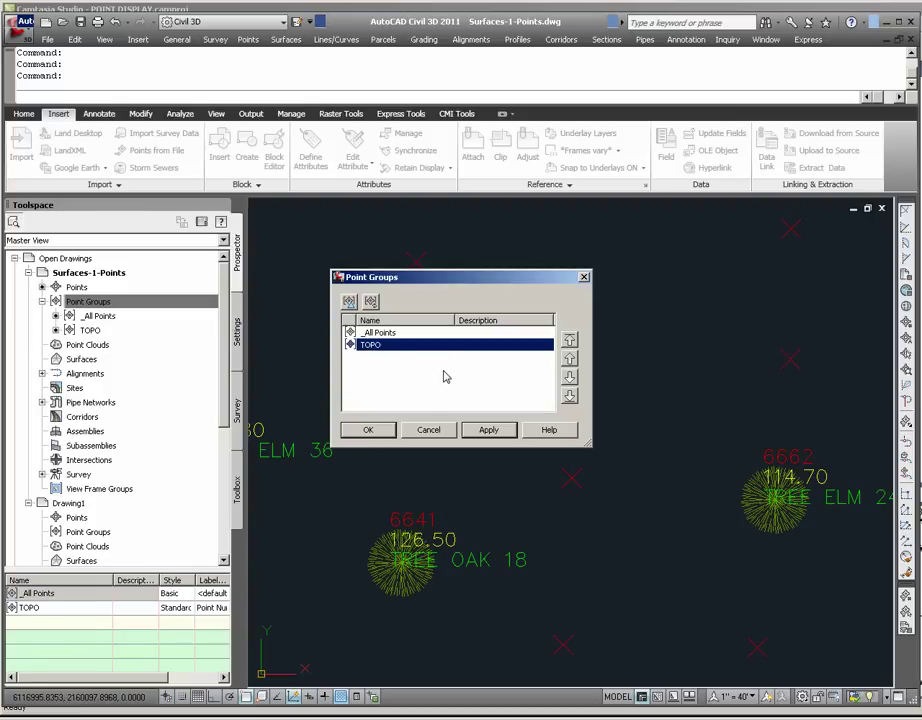
{"action": "left_click", "coordinate": [569, 340]}
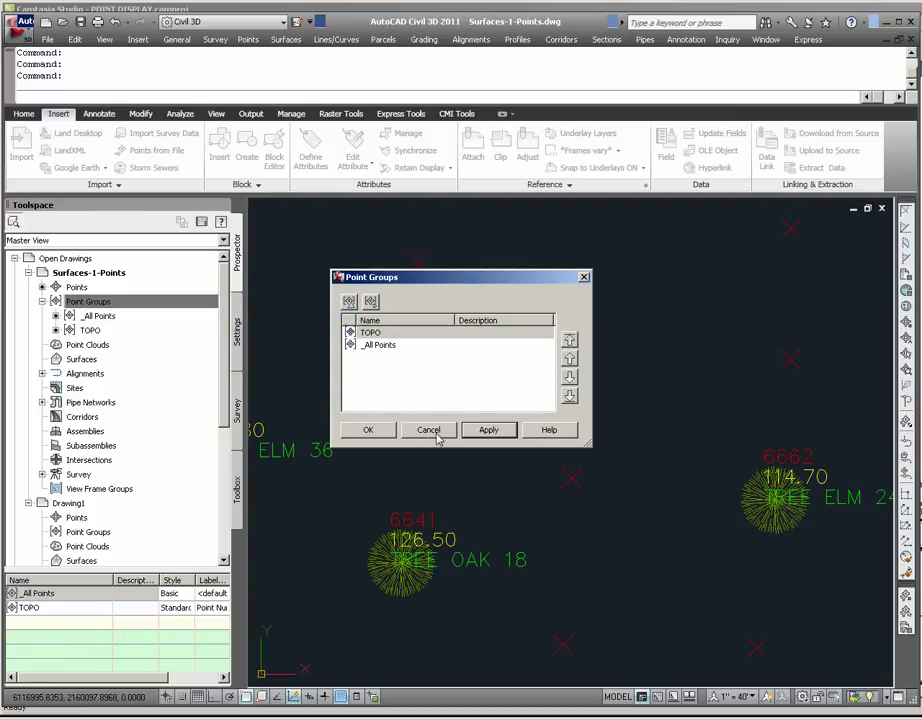
{"action": "left_click", "coordinate": [365, 430]}
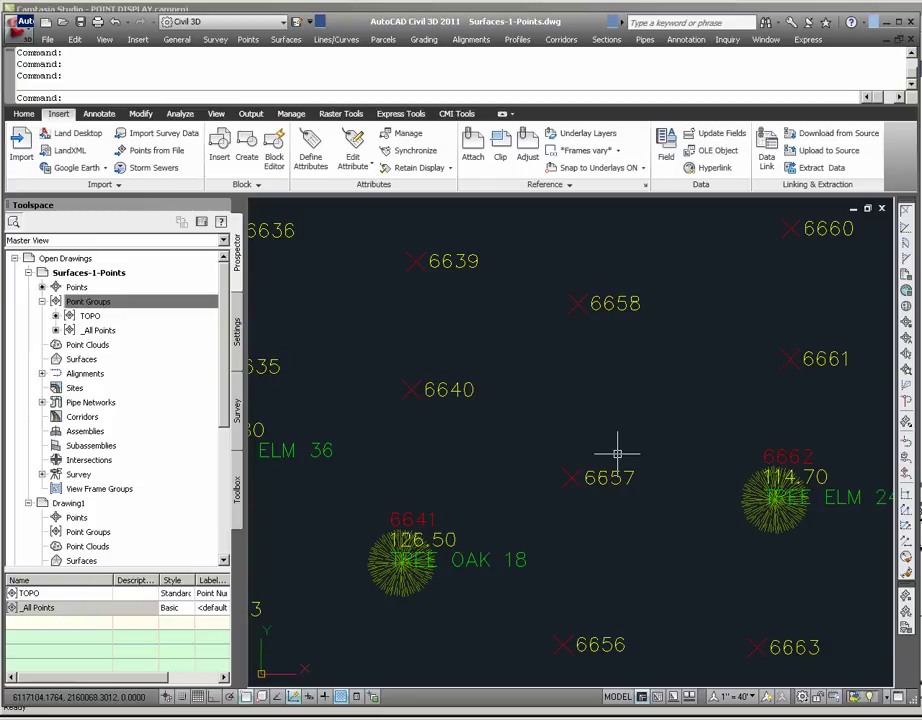
Step: Override the point style with Standard and the point label style with Point Number Only for the TOPO point group, and accept the changes
{"action": "scroll", "coordinate": [520, 443], "scroll_direction": "down", "scroll_amount": 1}
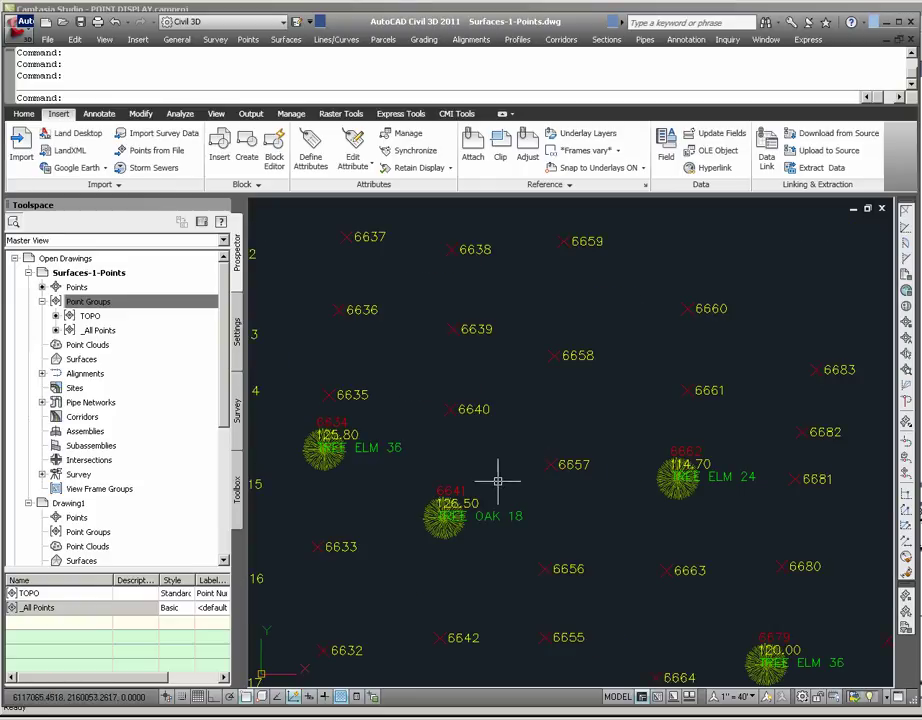
{"action": "scroll", "coordinate": [497, 481], "scroll_direction": "up", "scroll_amount": 3}
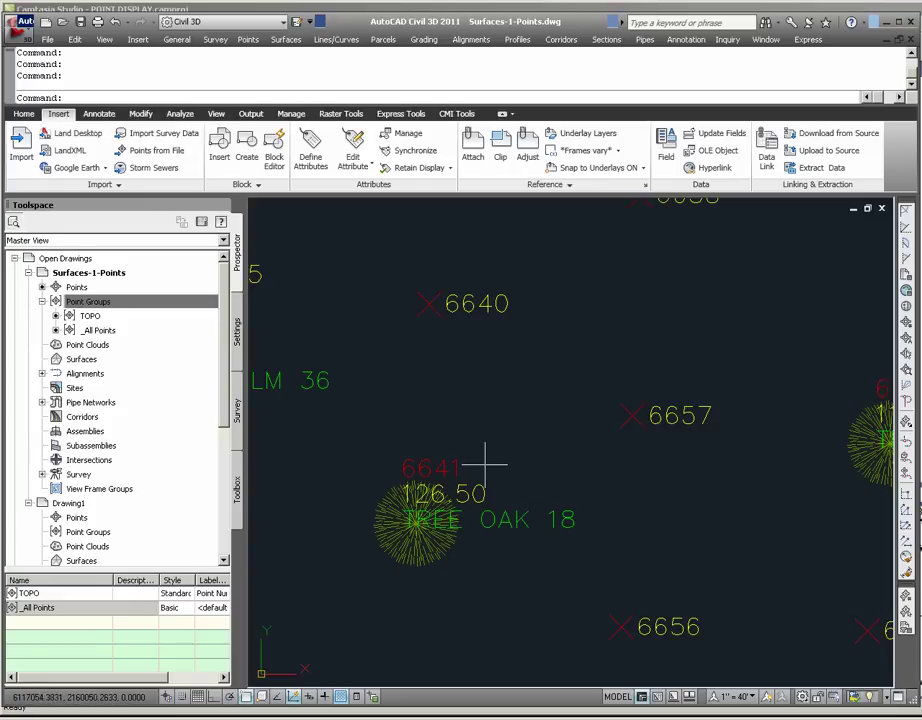
{"action": "left_click", "coordinate": [89, 316]}
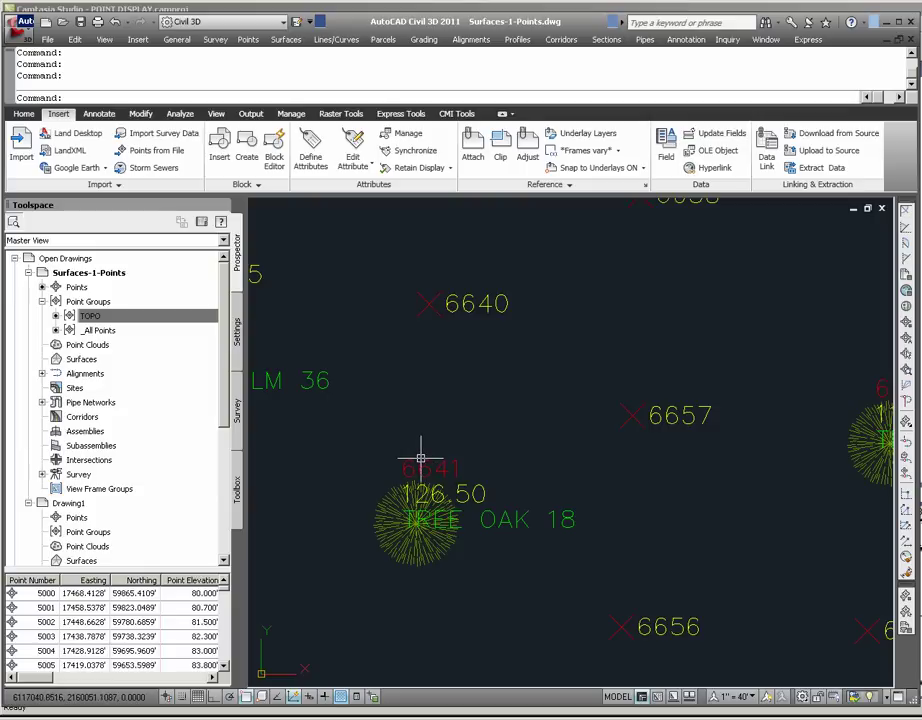
{"action": "right_click", "coordinate": [101, 316]}
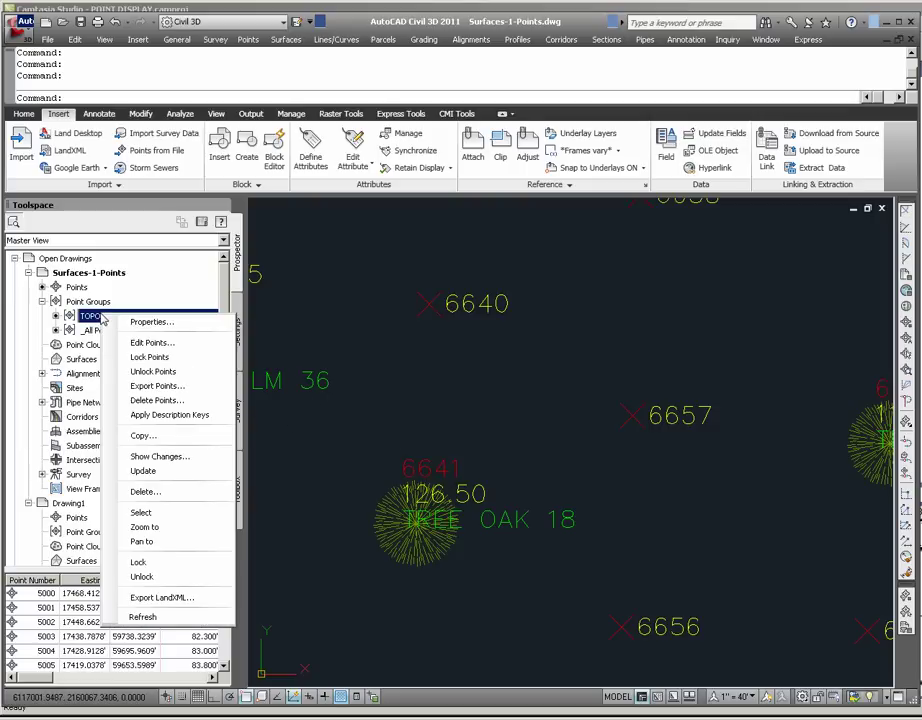
{"action": "left_click", "coordinate": [148, 323]}
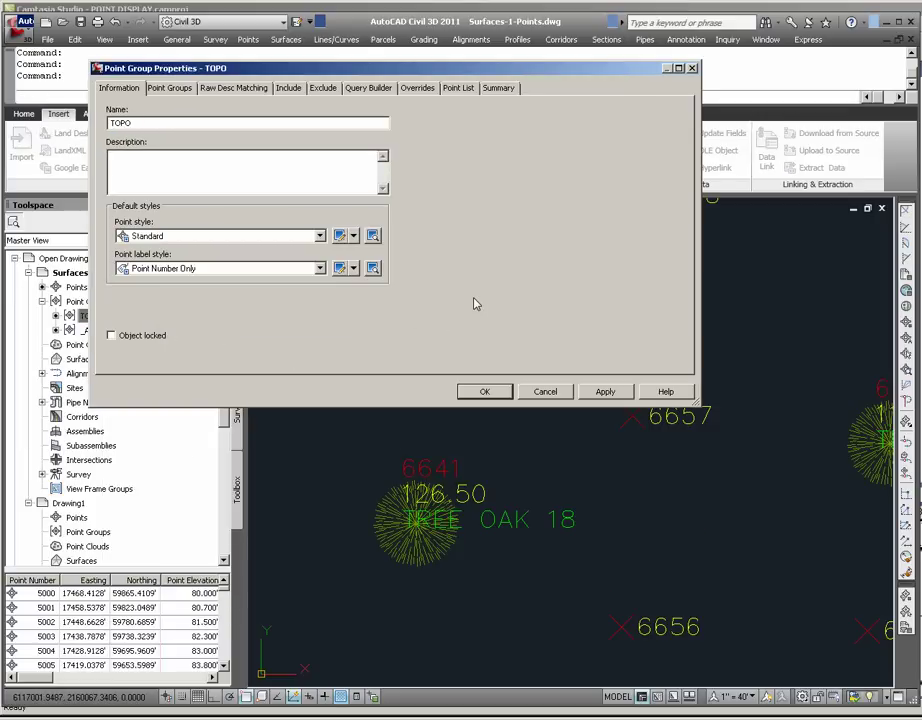
{"action": "left_click_drag", "start_coordinate": [428, 68], "coordinate": [561, 153]}
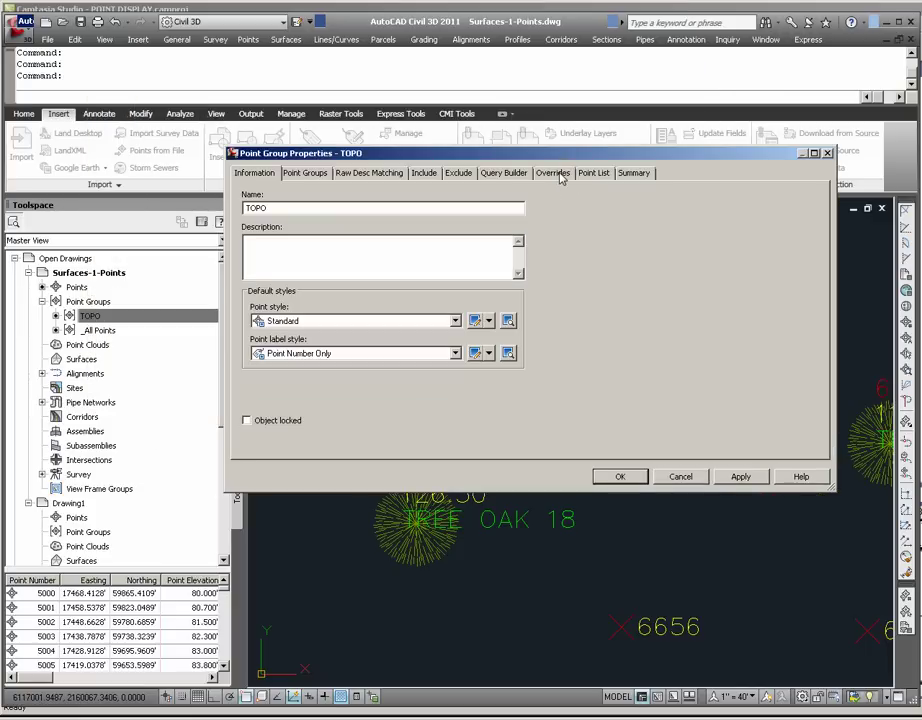
{"action": "left_click", "coordinate": [558, 174]}
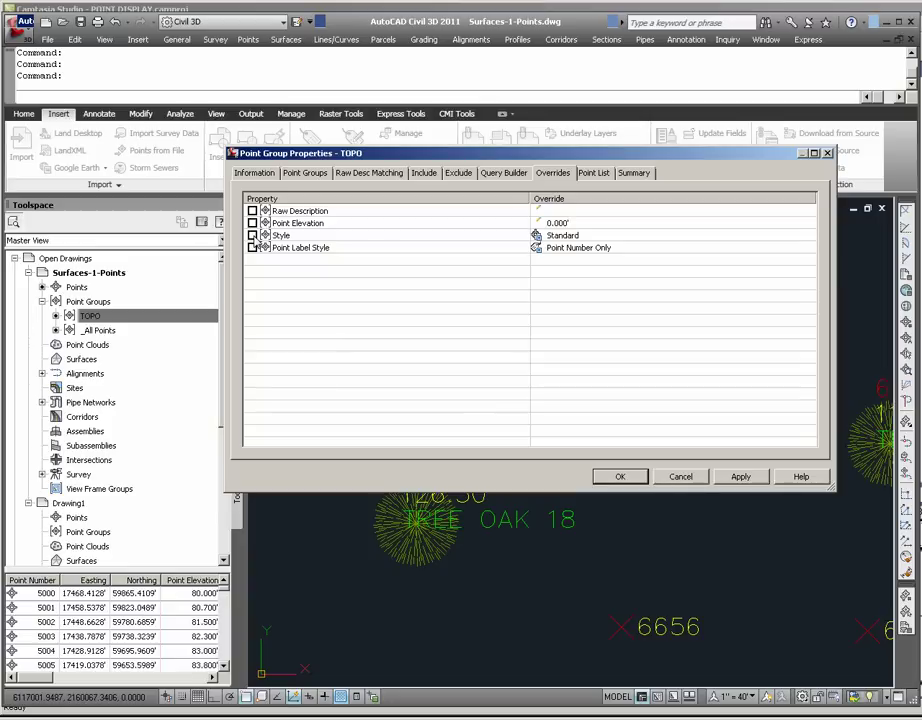
{"action": "left_click", "coordinate": [253, 236]}
{"action": "left_click", "coordinate": [252, 247]}
{"action": "left_click", "coordinate": [740, 477]}
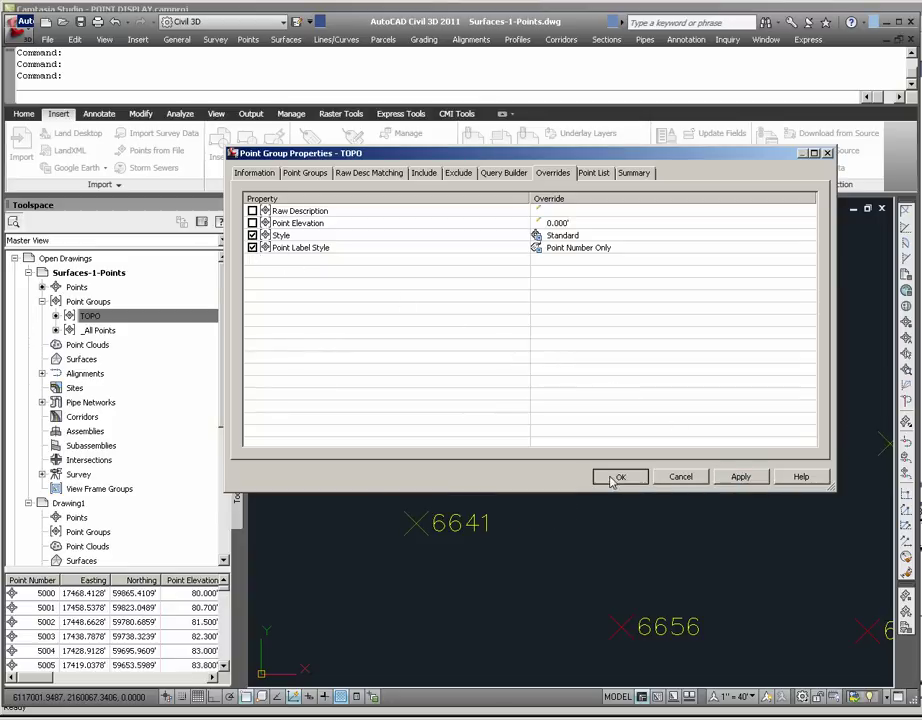
{"action": "left_click", "coordinate": [620, 476]}
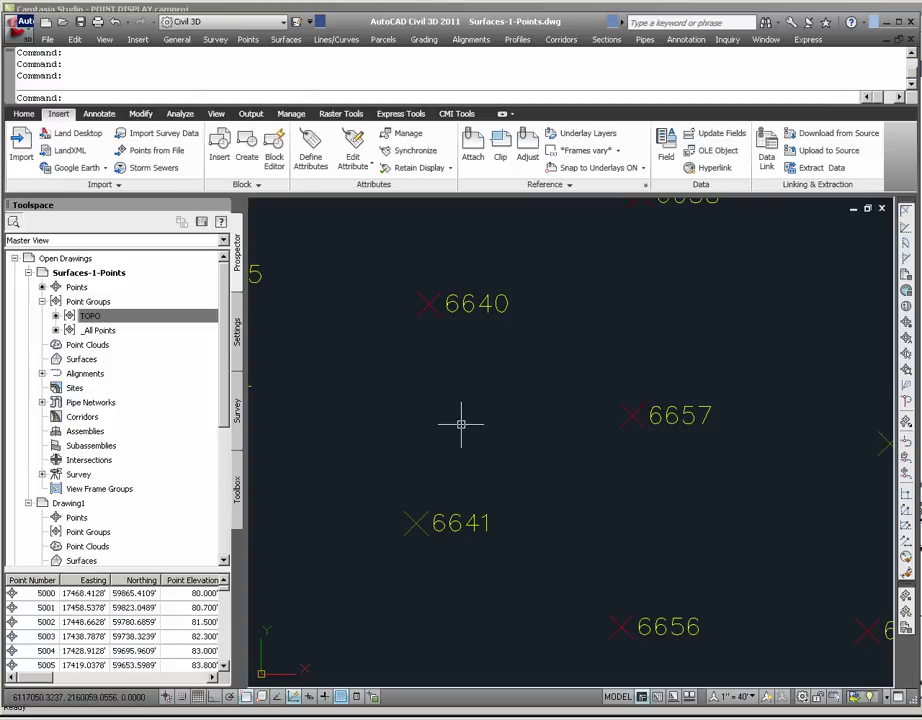
{"action": "scroll", "coordinate": [460, 424], "scroll_direction": "down", "scroll_amount": 4}
{"action": "scroll", "coordinate": [457, 427], "scroll_direction": "down", "scroll_amount": 5}
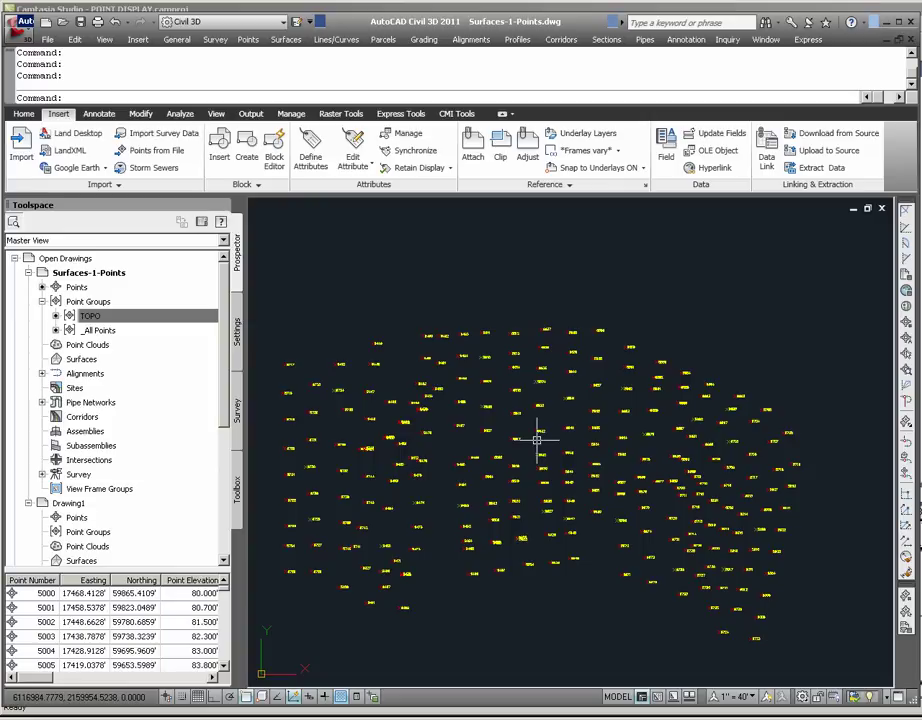
Step: Open the TOPO point group's properties and compare its style overrides with its default point style and point label style
{"action": "left_click", "coordinate": [112, 317]}
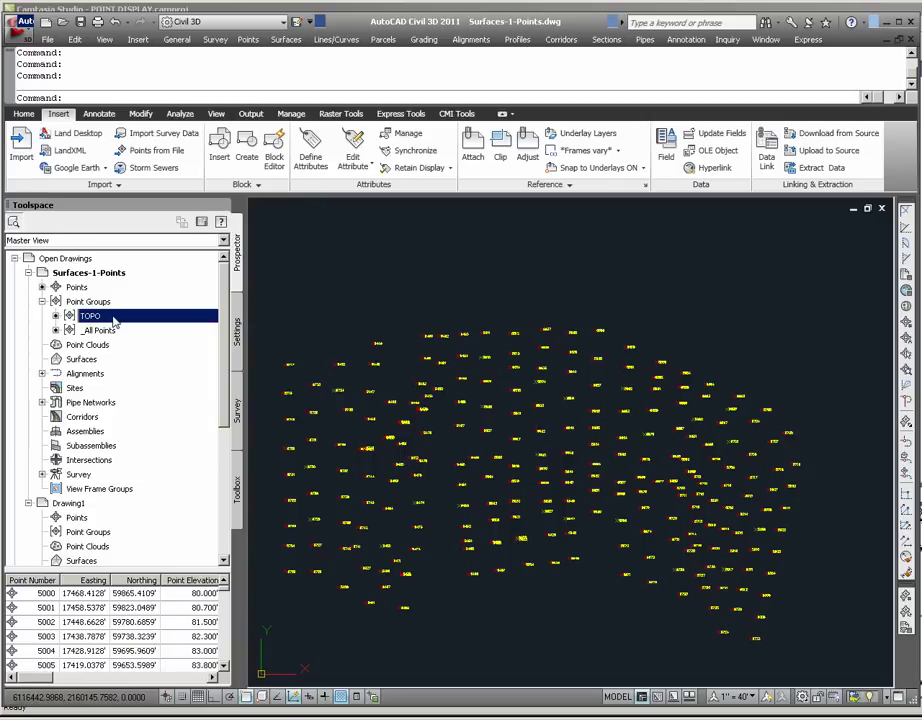
{"action": "mouse_move", "coordinate": [114, 321]}
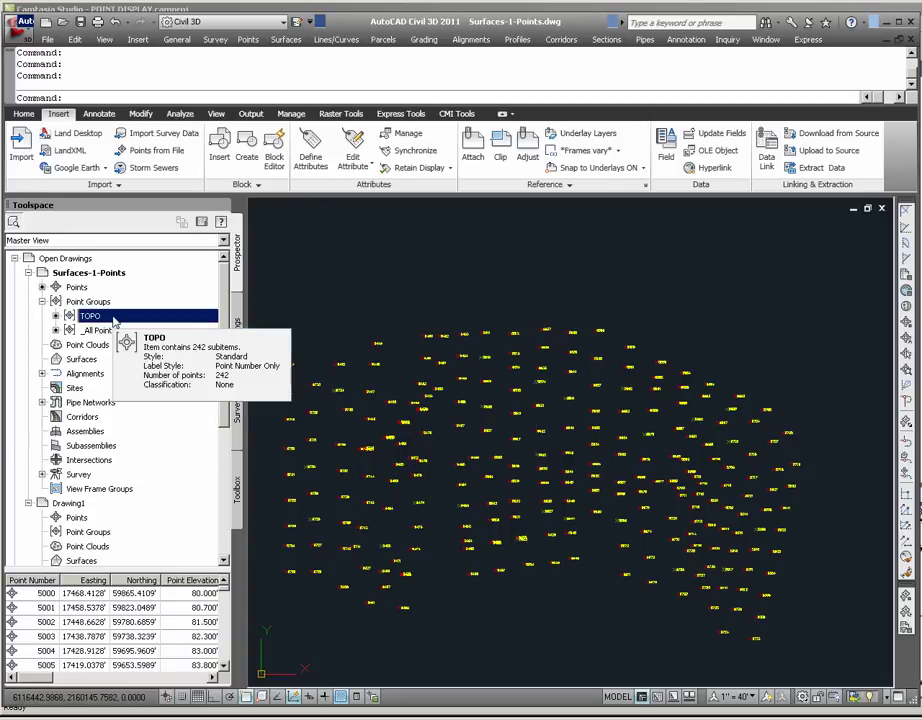
{"action": "right_click", "coordinate": [114, 321]}
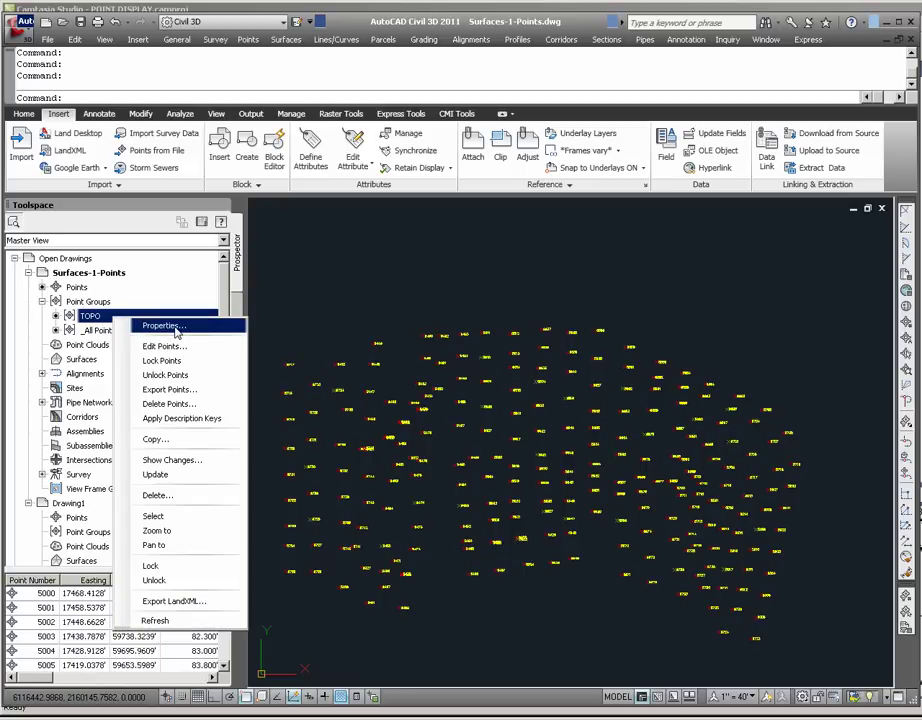
{"action": "left_click", "coordinate": [175, 328]}
{"action": "left_click", "coordinate": [552, 174]}
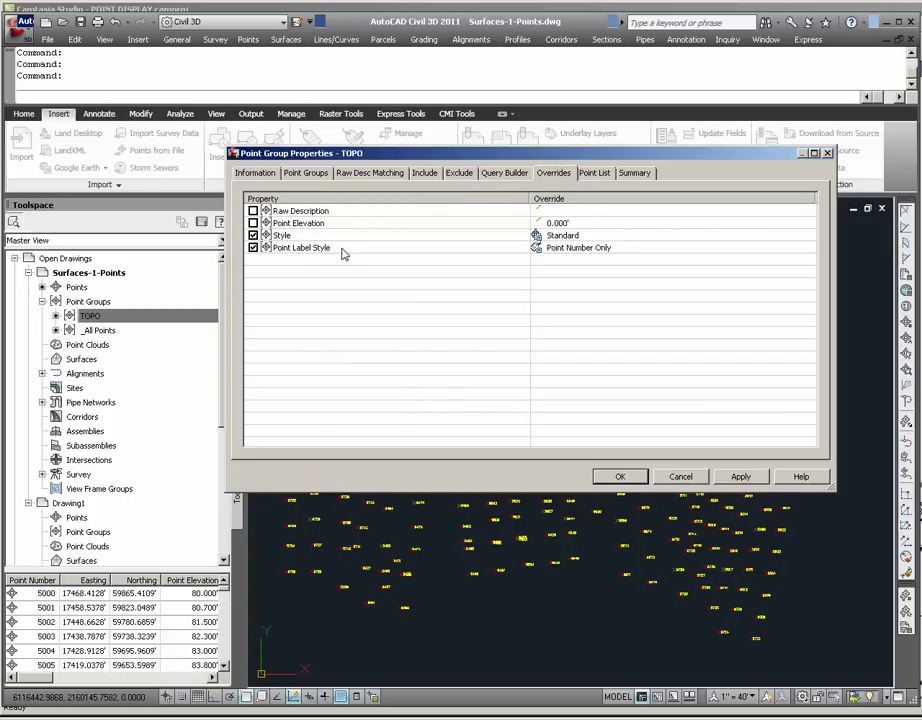
{"action": "left_click", "coordinate": [256, 173]}
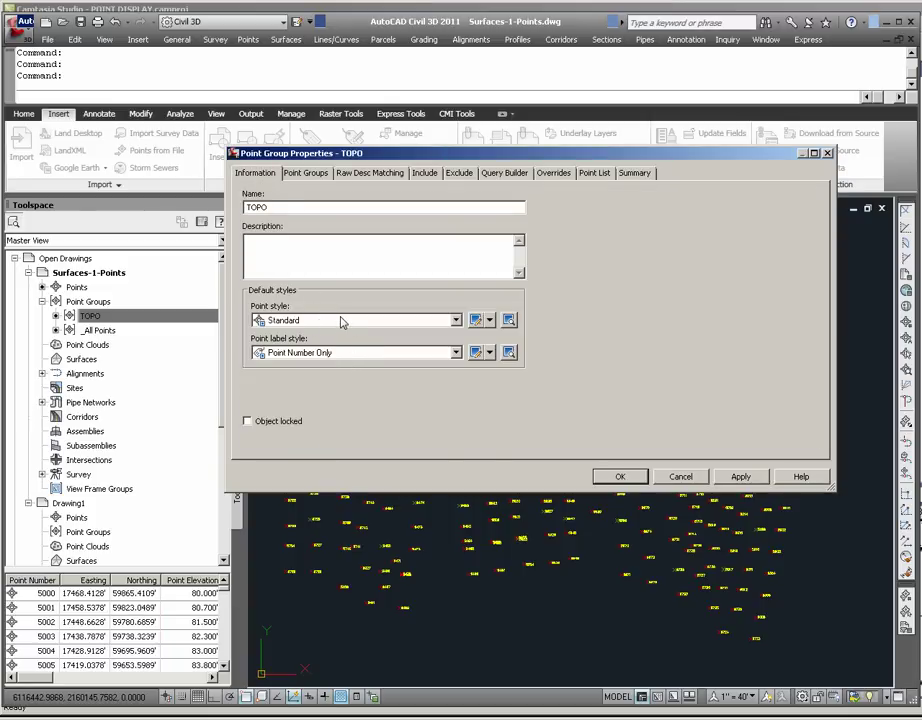
Step: Turn off the Style and Point Label Style overrides of the TOPO point group, apply the changes and check the tree points around 6641
{"action": "left_click", "coordinate": [553, 173]}
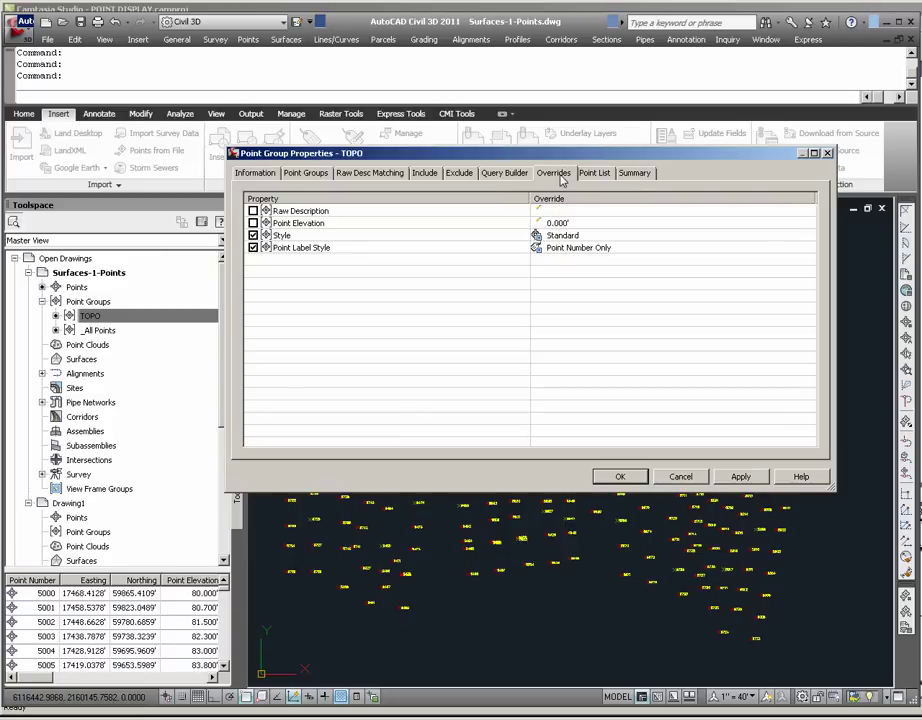
{"action": "left_click", "coordinate": [253, 235]}
{"action": "left_click", "coordinate": [253, 247]}
{"action": "left_click", "coordinate": [741, 478]}
{"action": "left_click", "coordinate": [618, 477]}
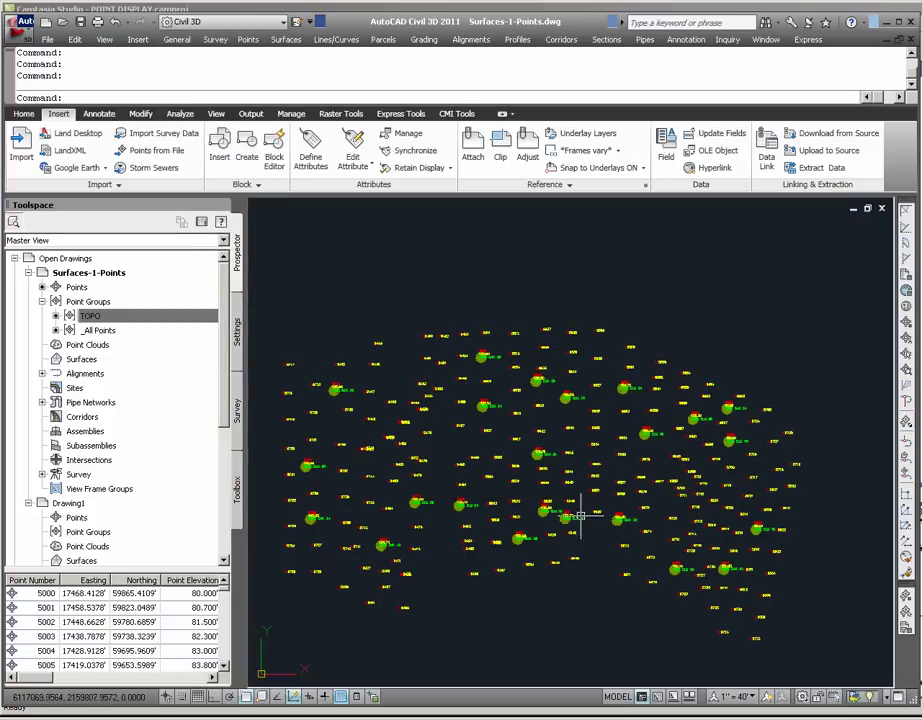
{"action": "scroll", "coordinate": [587, 397], "scroll_direction": "up", "scroll_amount": 10}
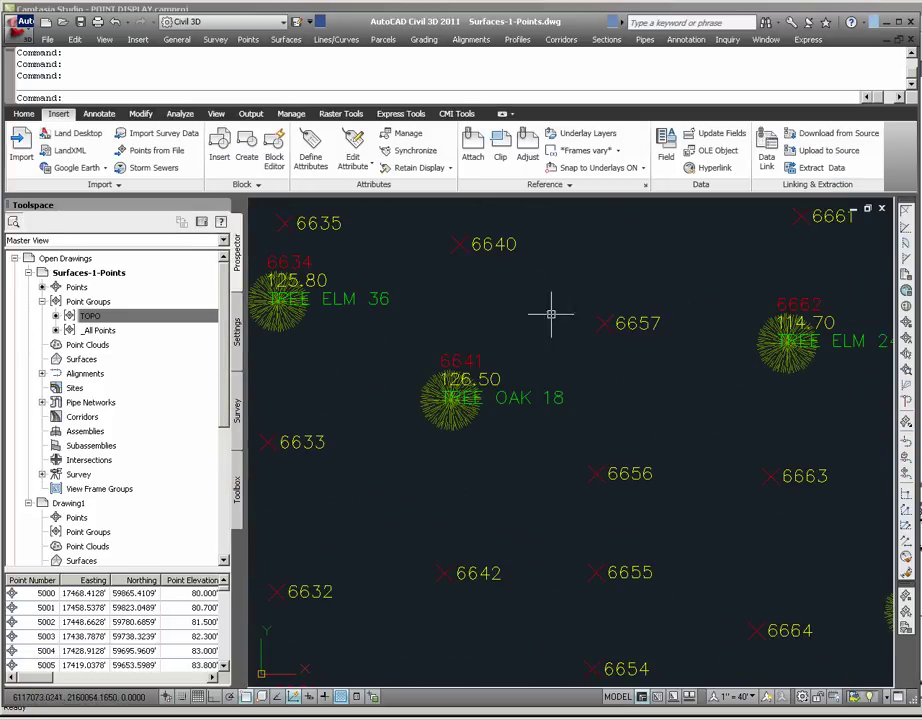
{"action": "scroll", "coordinate": [551, 314], "scroll_direction": "up", "scroll_amount": 2}
{"action": "scroll", "coordinate": [583, 323], "scroll_direction": "down", "scroll_amount": 2}
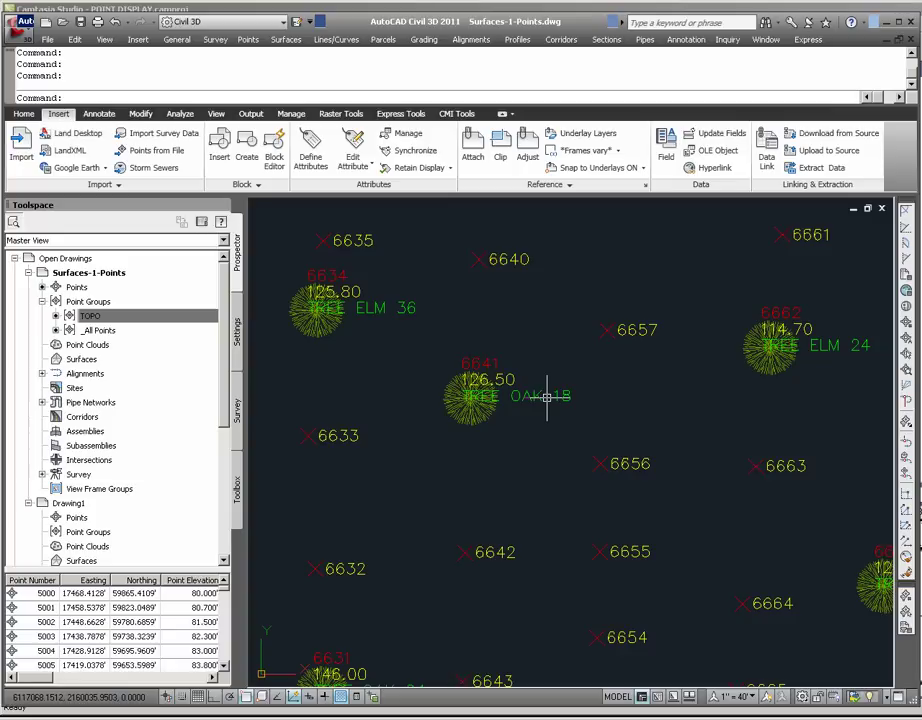